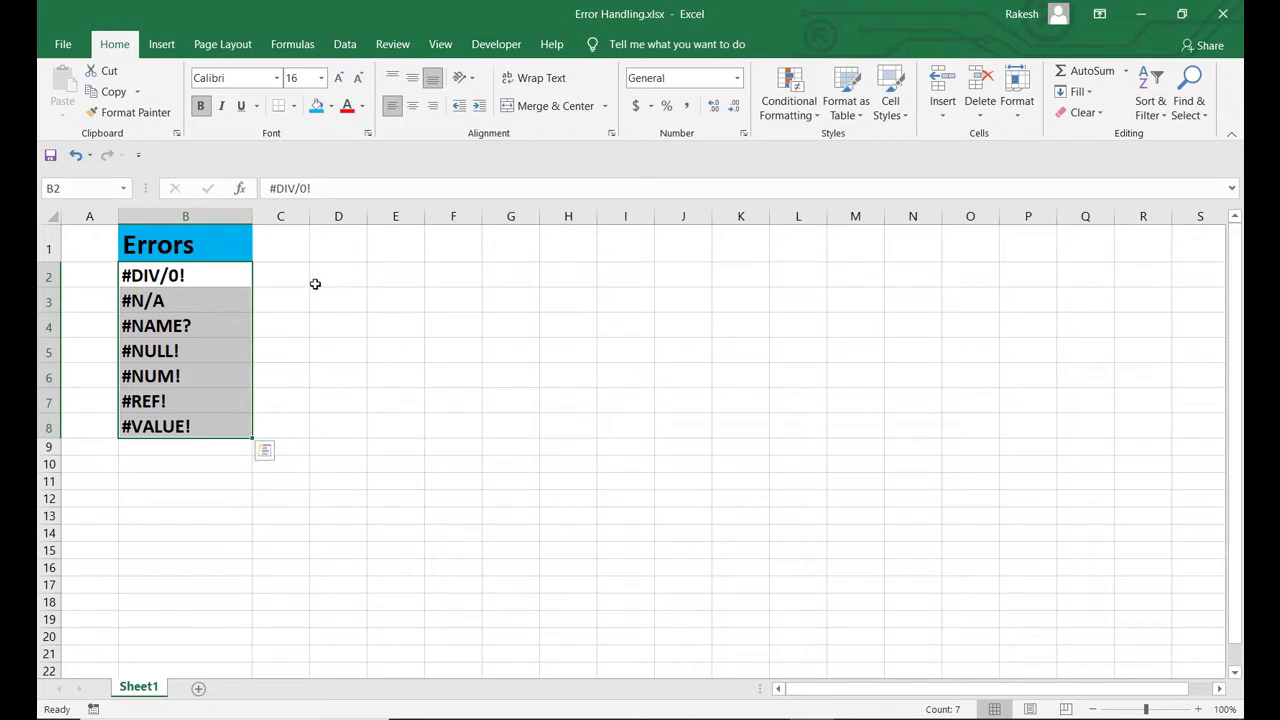
- Enter the division formula =E2/F2 in cell D2, using the two empty cells beside it
left_click(283, 281)
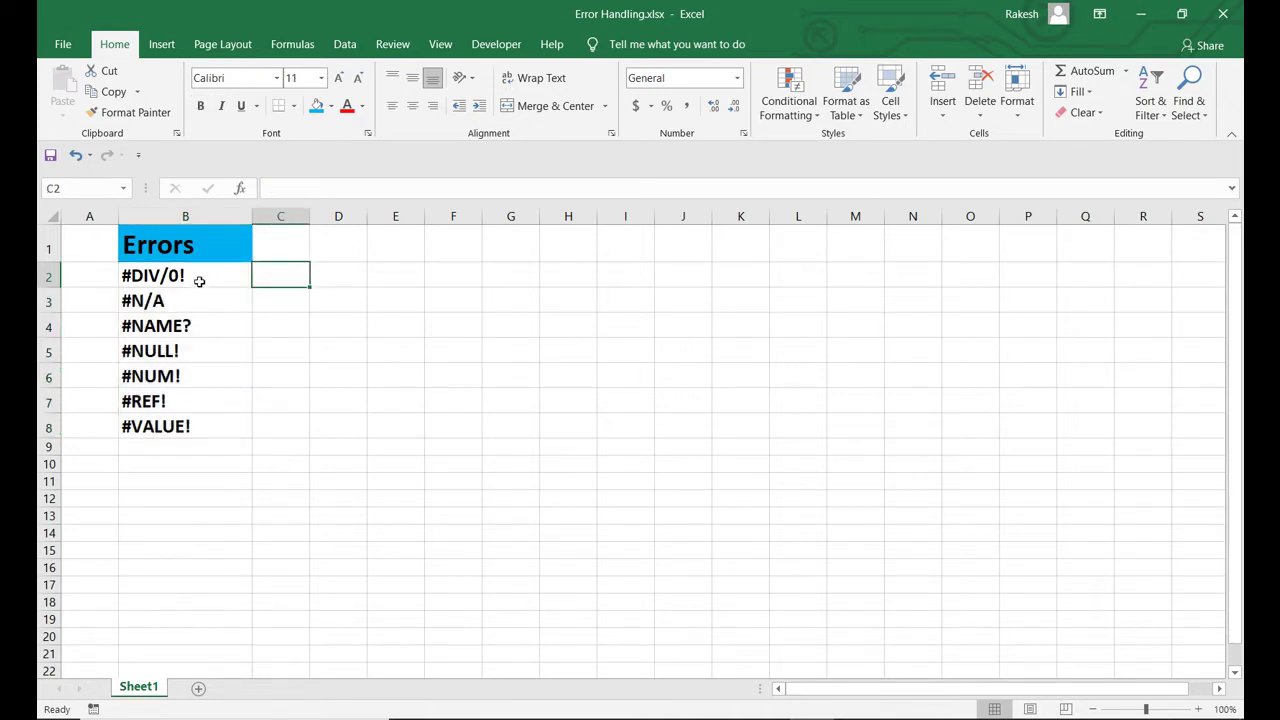
left_click(340, 277)
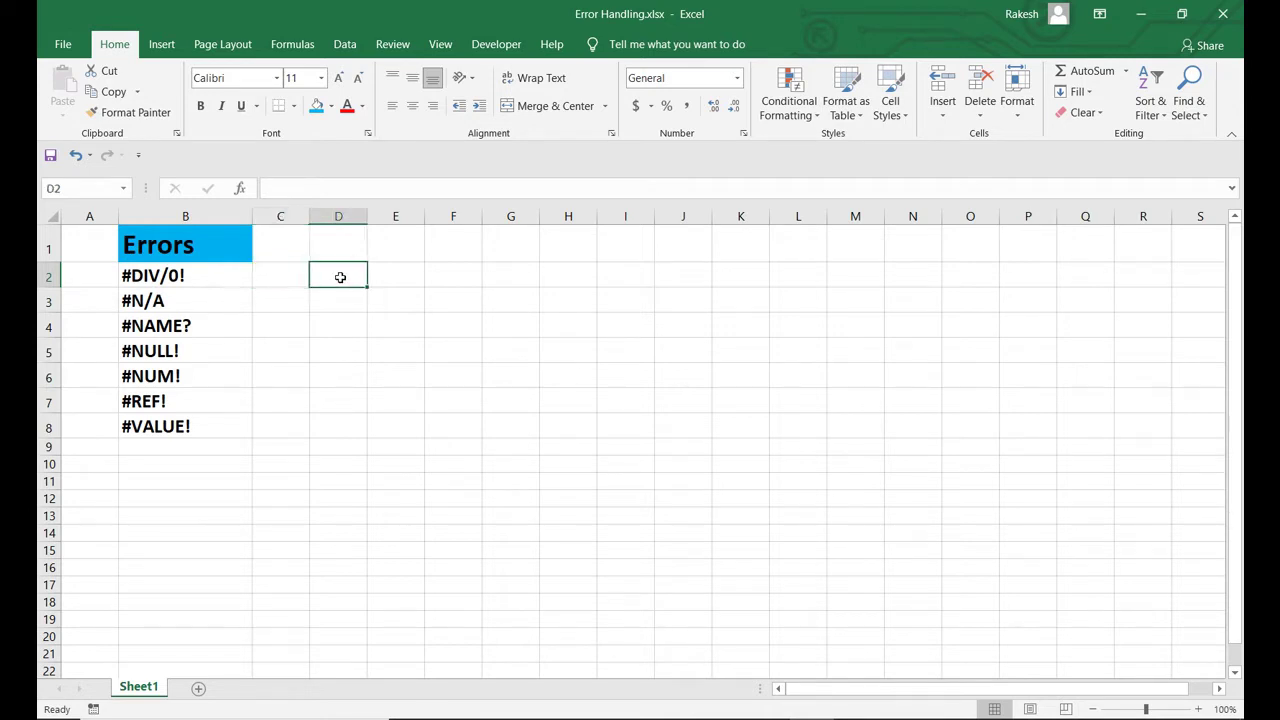
type("=E2/")
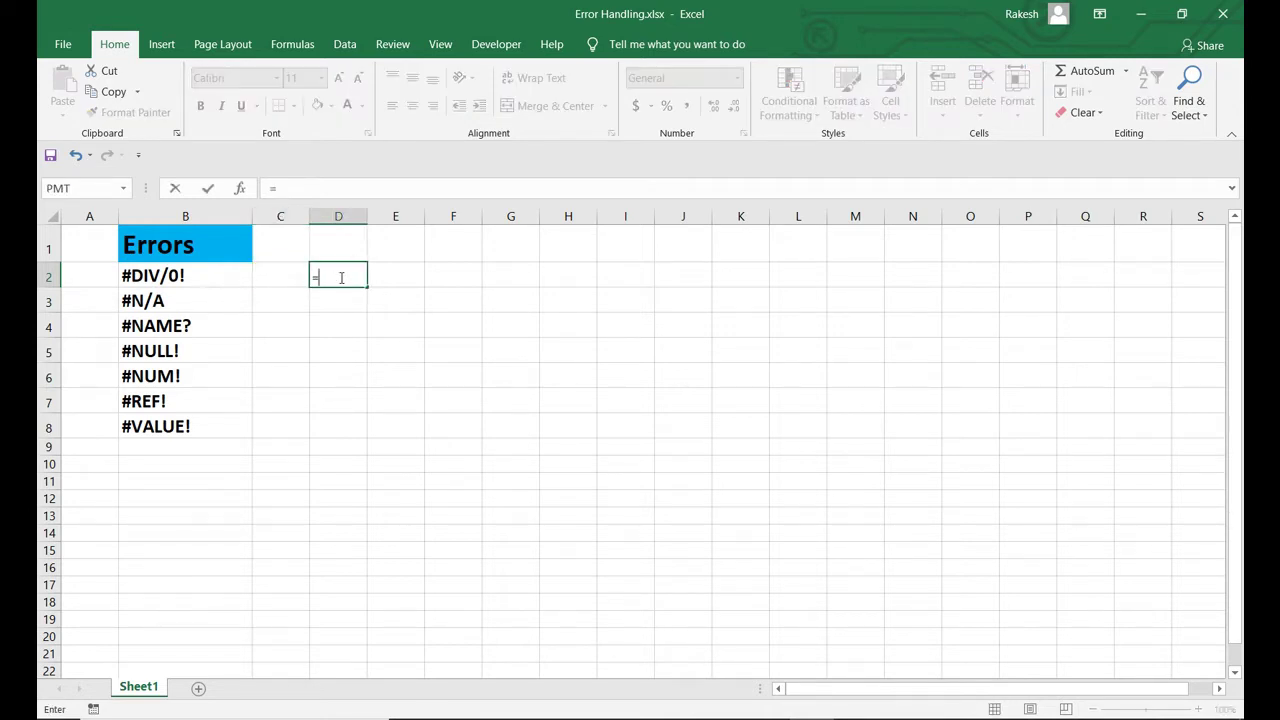
key("Right")
key("Right")
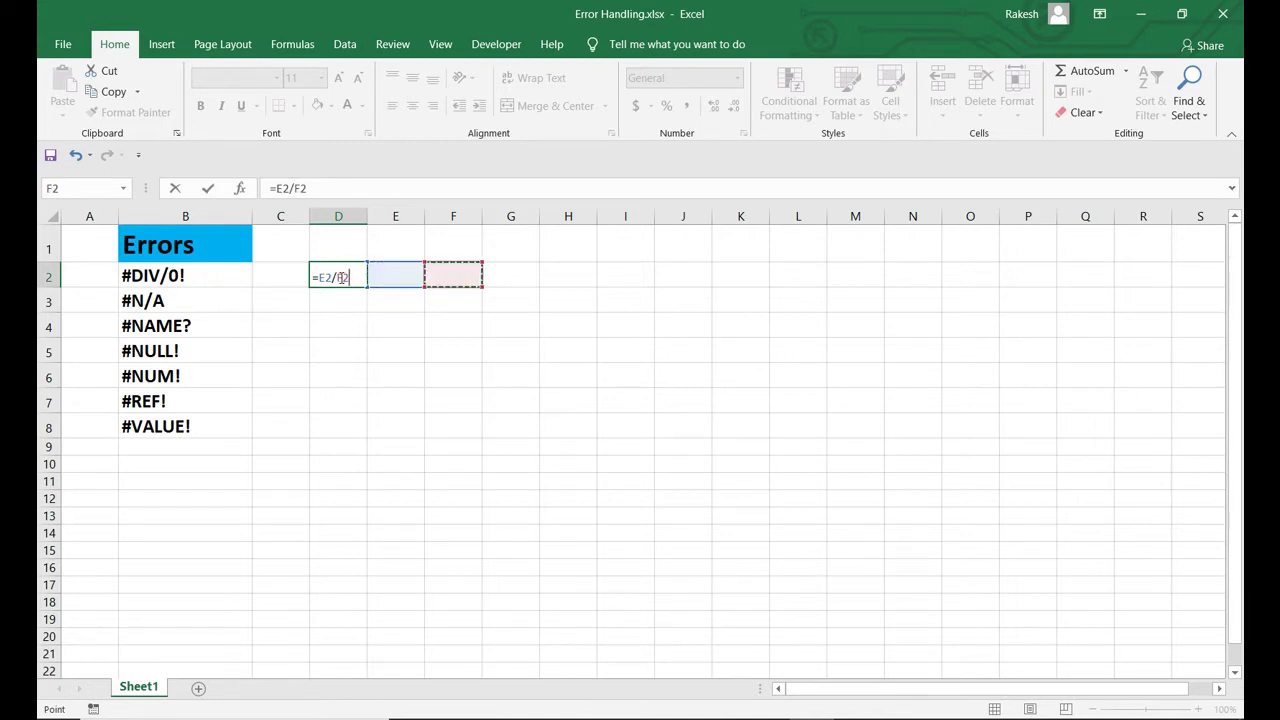
key("Return")
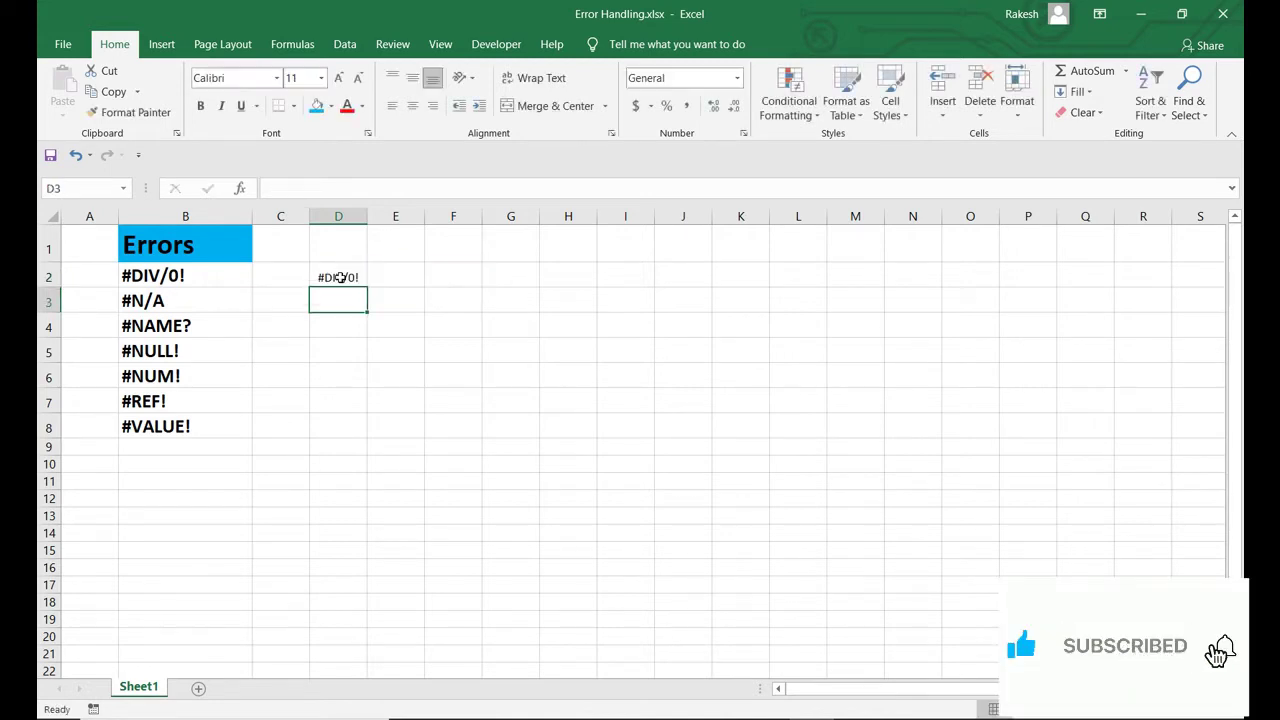
key("Up")
key("Right")
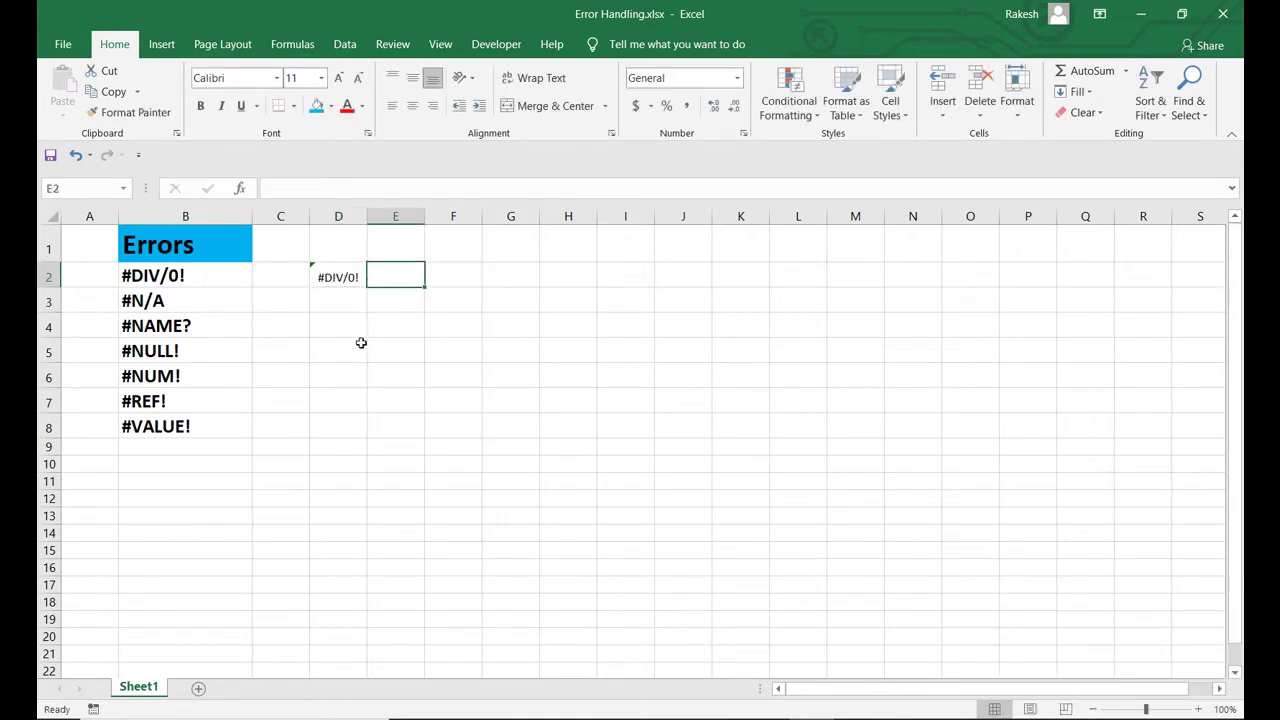
left_click(472, 268)
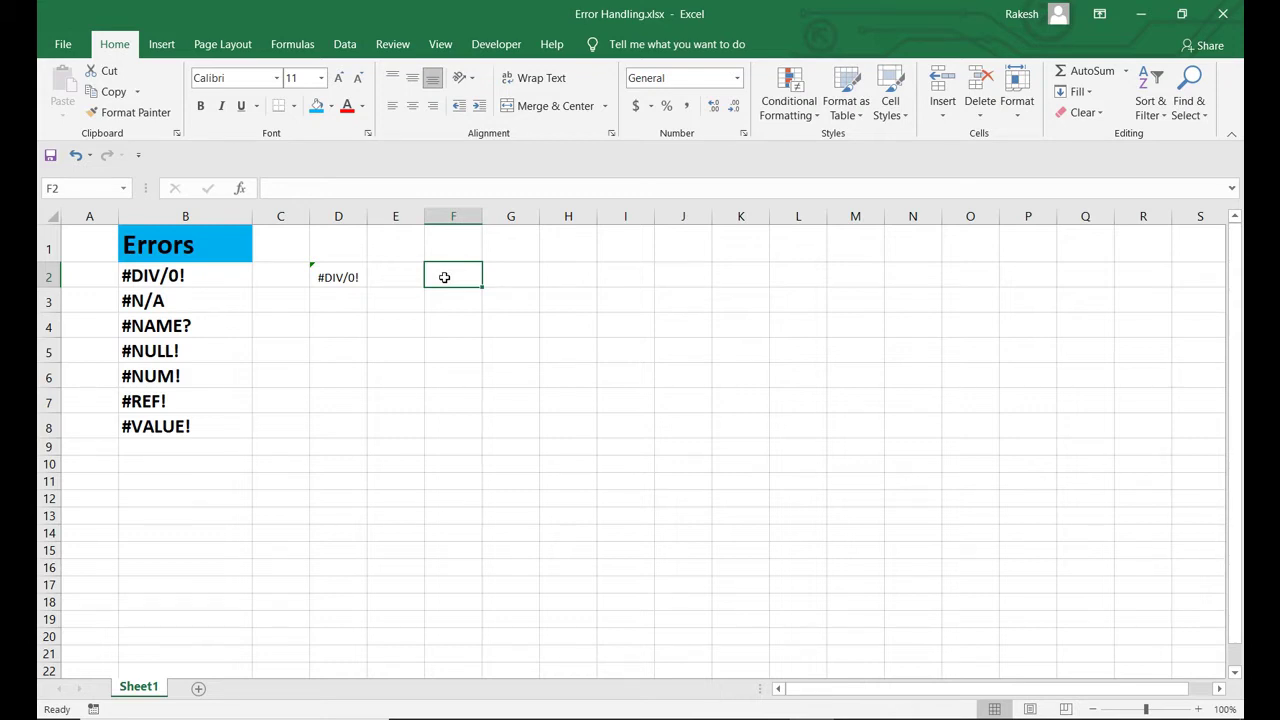
- Enter the formula =VLOOKUP(C3,H:J,2,0) in cell D3, looking up the empty cell C3 in the blank columns
left_click(315, 302)
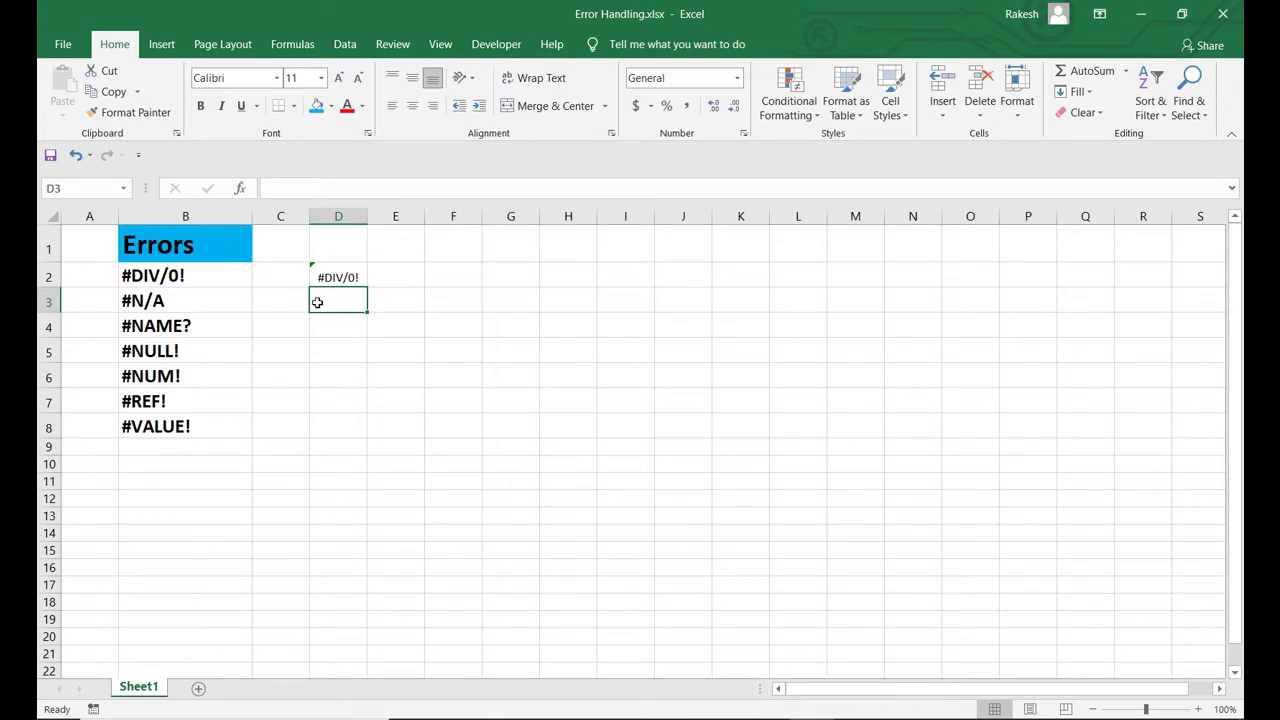
type("=")
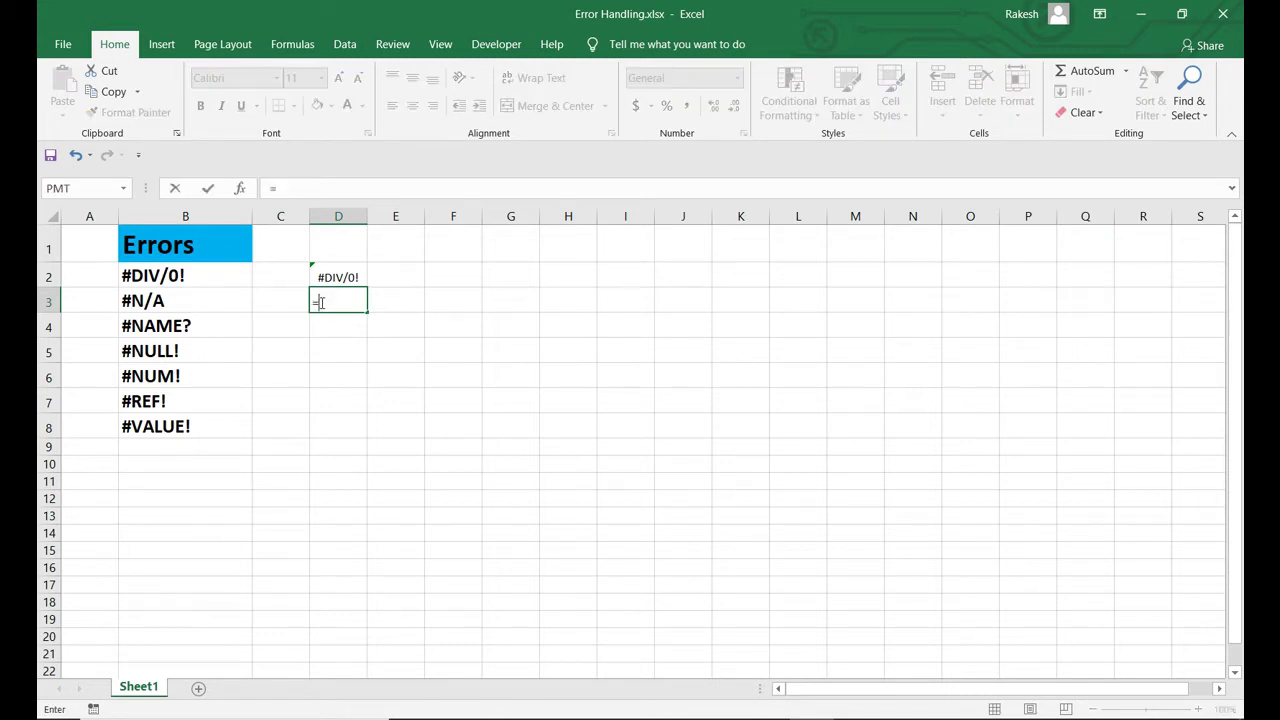
type("vl")
key("Tab")
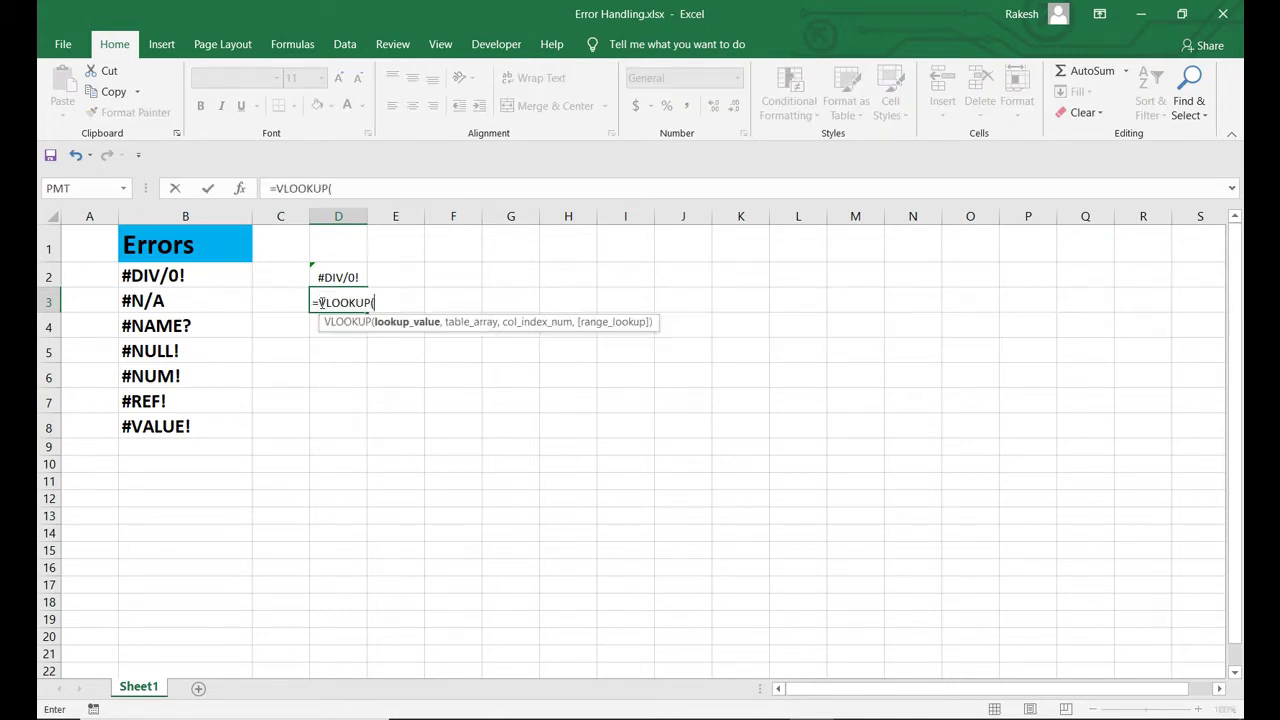
key("Left")
type(",")
key("Right")
key("Right")
key("Right")
key("Right")
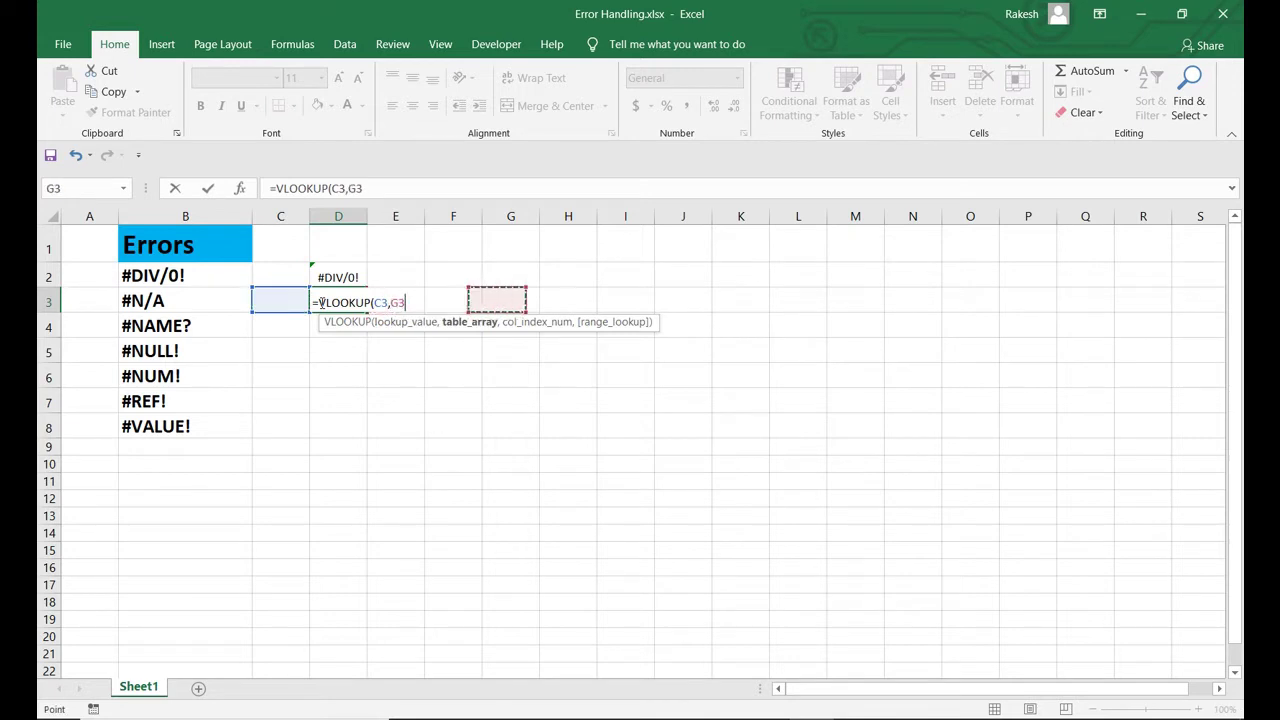
key("shift+Right")
key("ctrl+space")
key("shift+Right")
type(",")
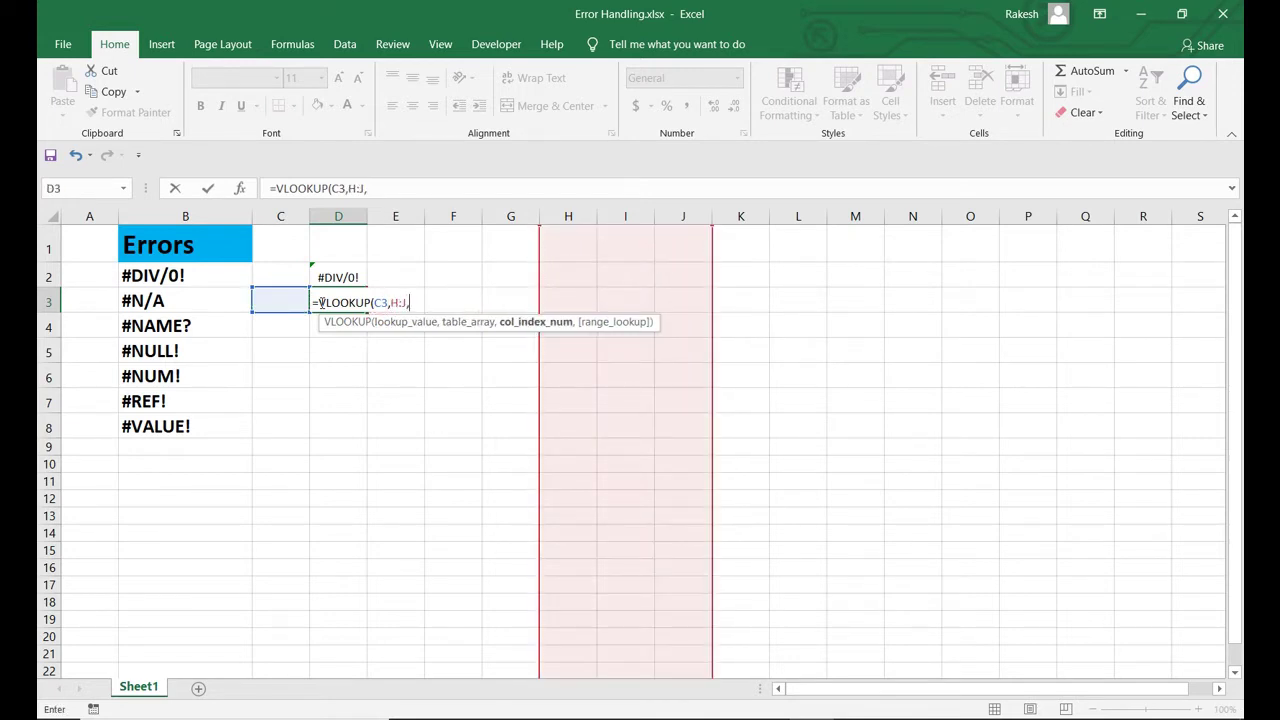
type("2,0)")
key("Return")
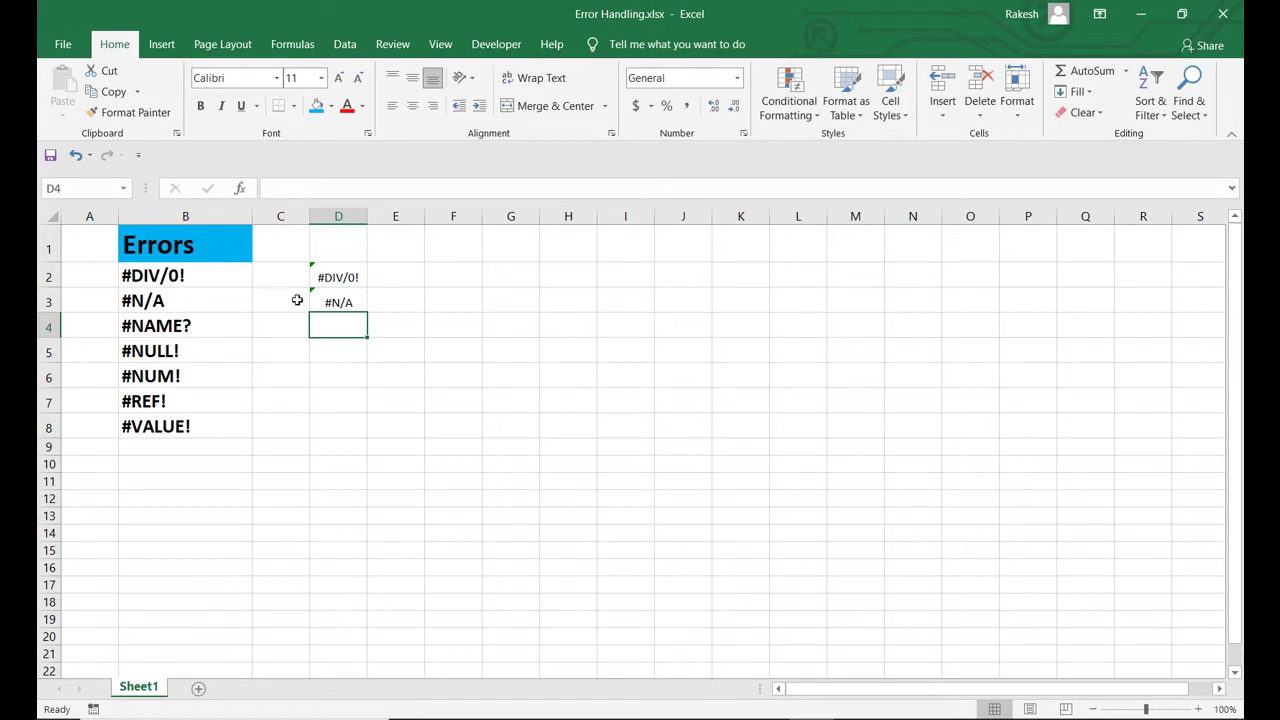
left_click(297, 300)
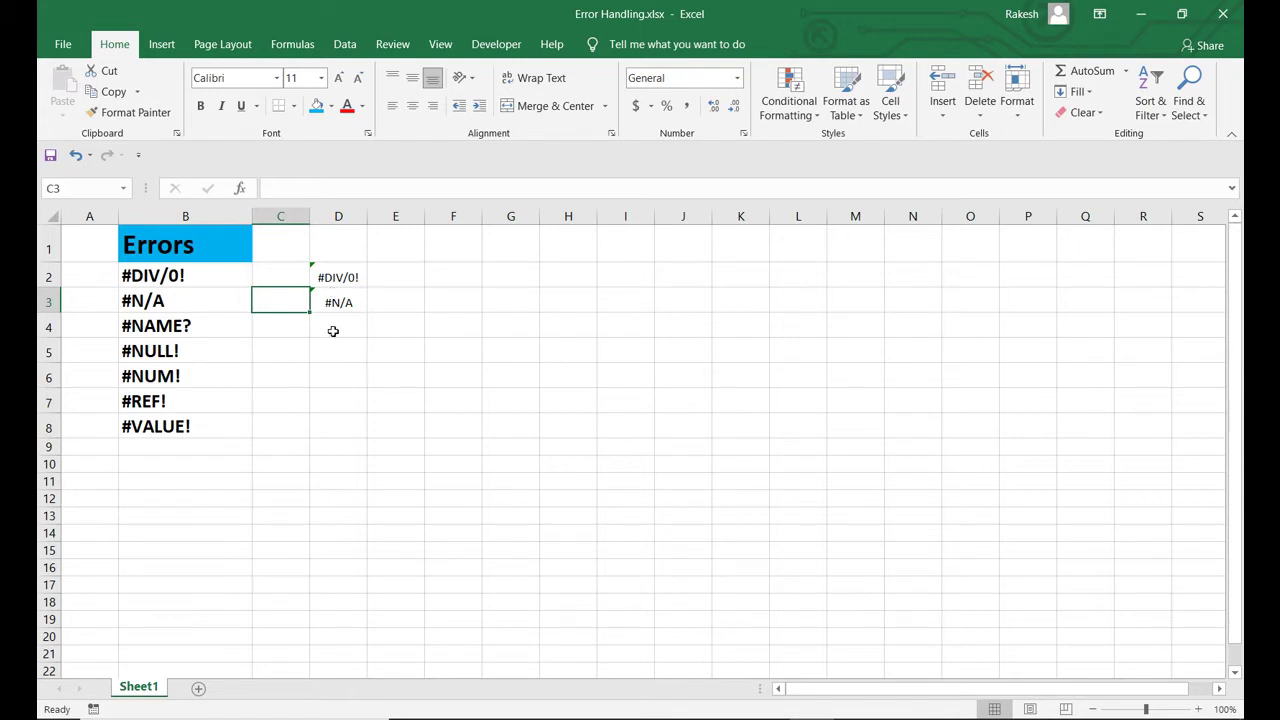
- Enter the formula =SUM(F4:F6) in cell D4
left_click(235, 343)
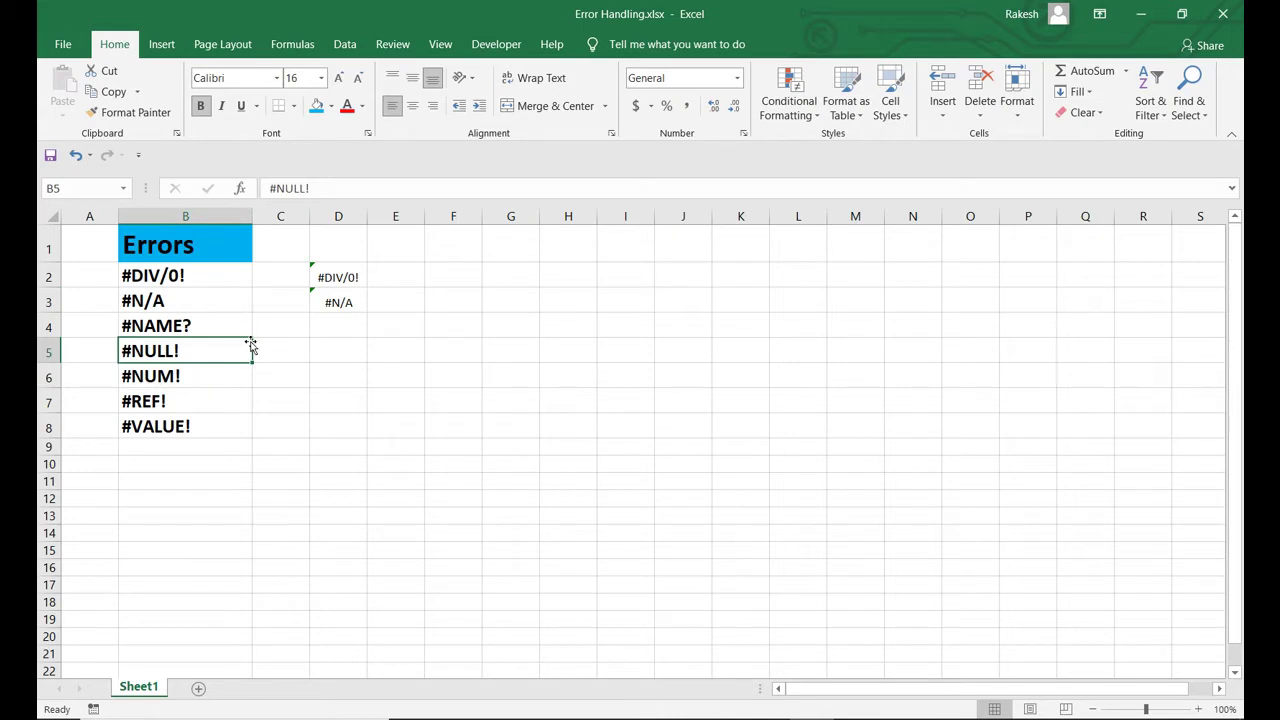
left_click(336, 329)
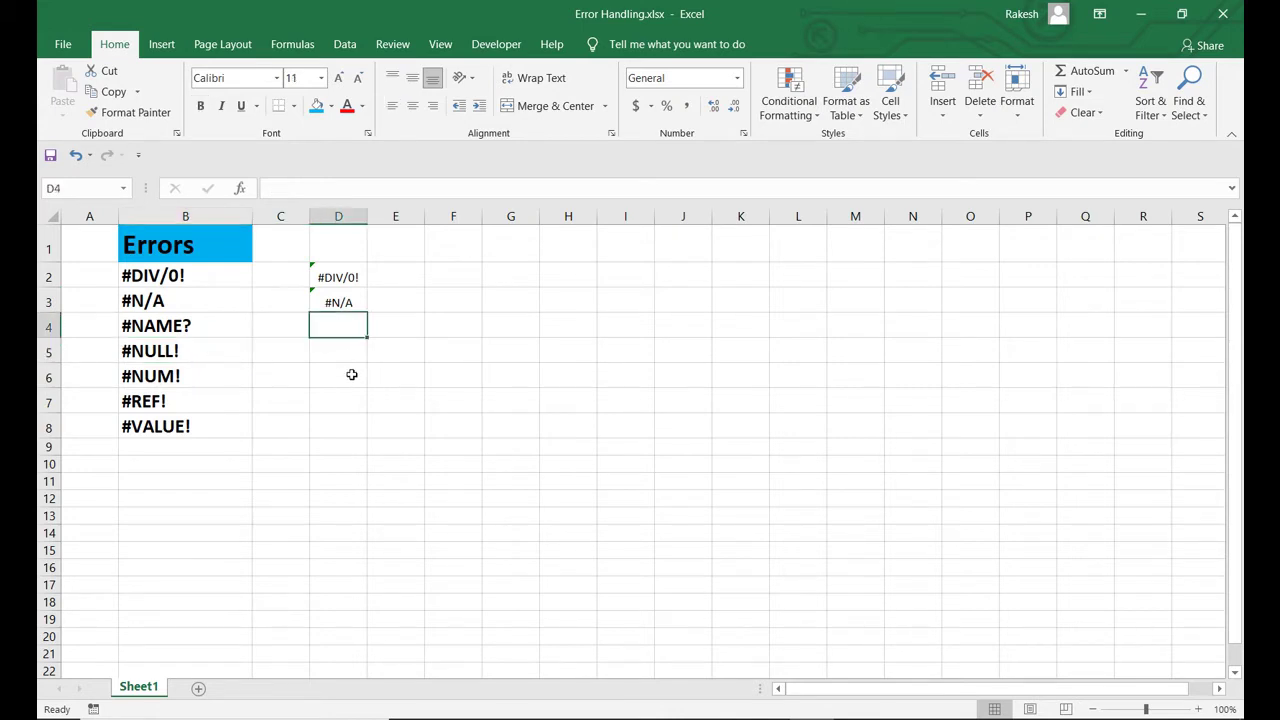
type("=sum")
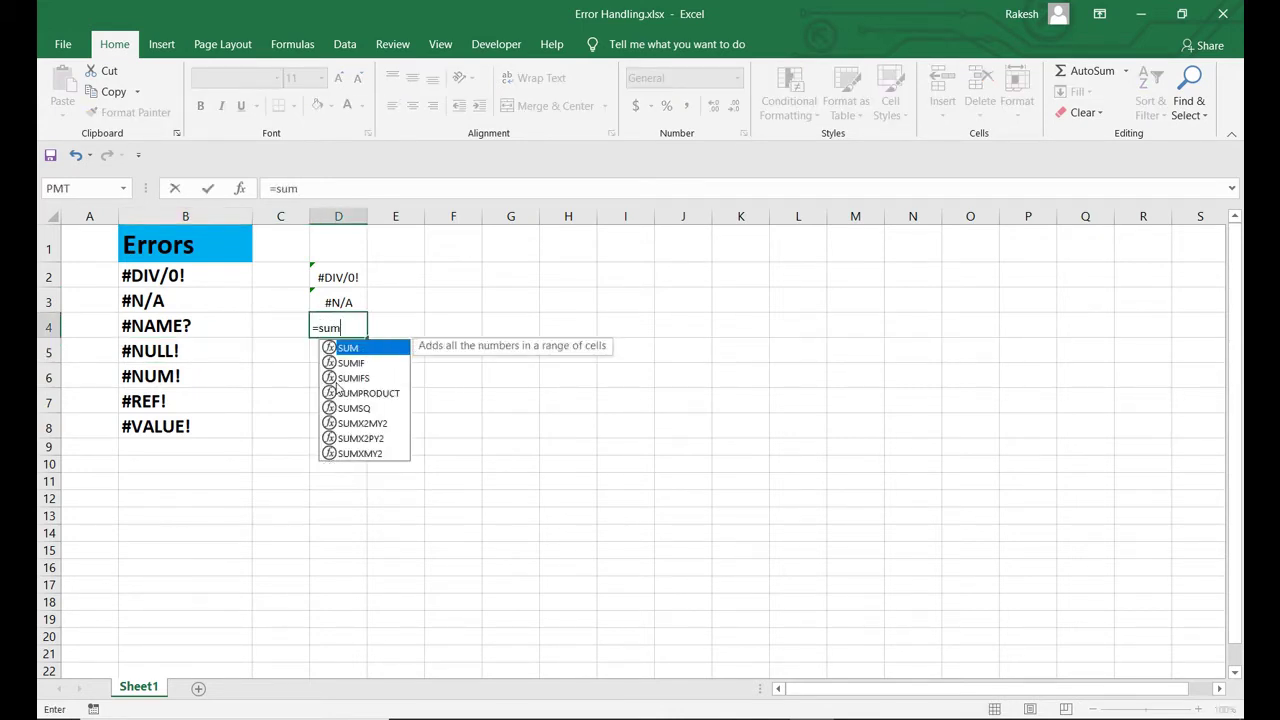
key("Tab")
key("Right")
key("Right")
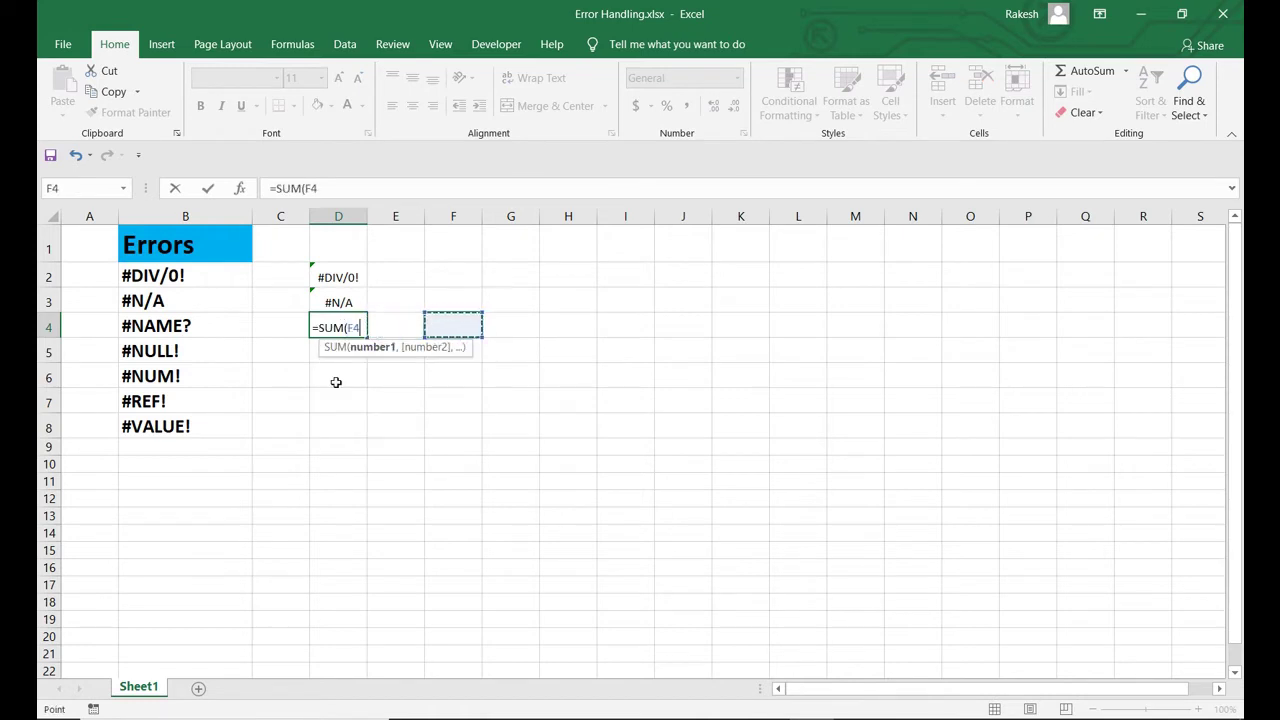
key("shift+Down")
key("shift+Down")
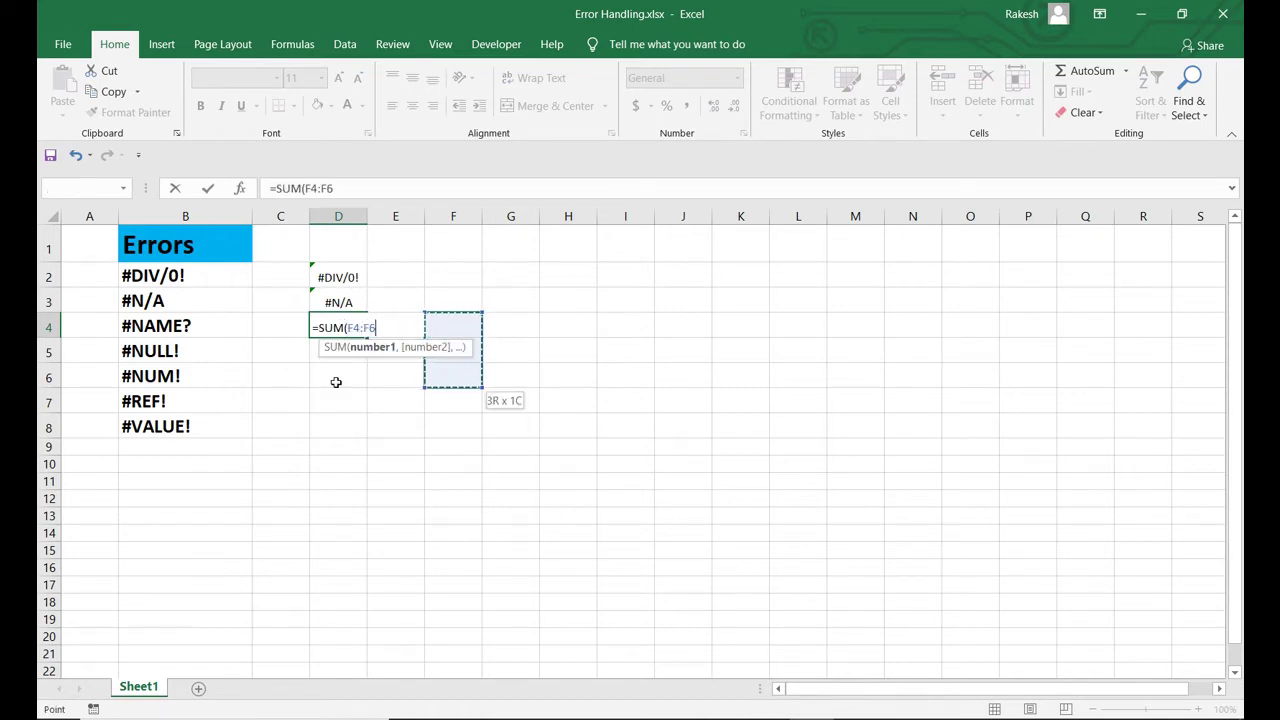
type(")")
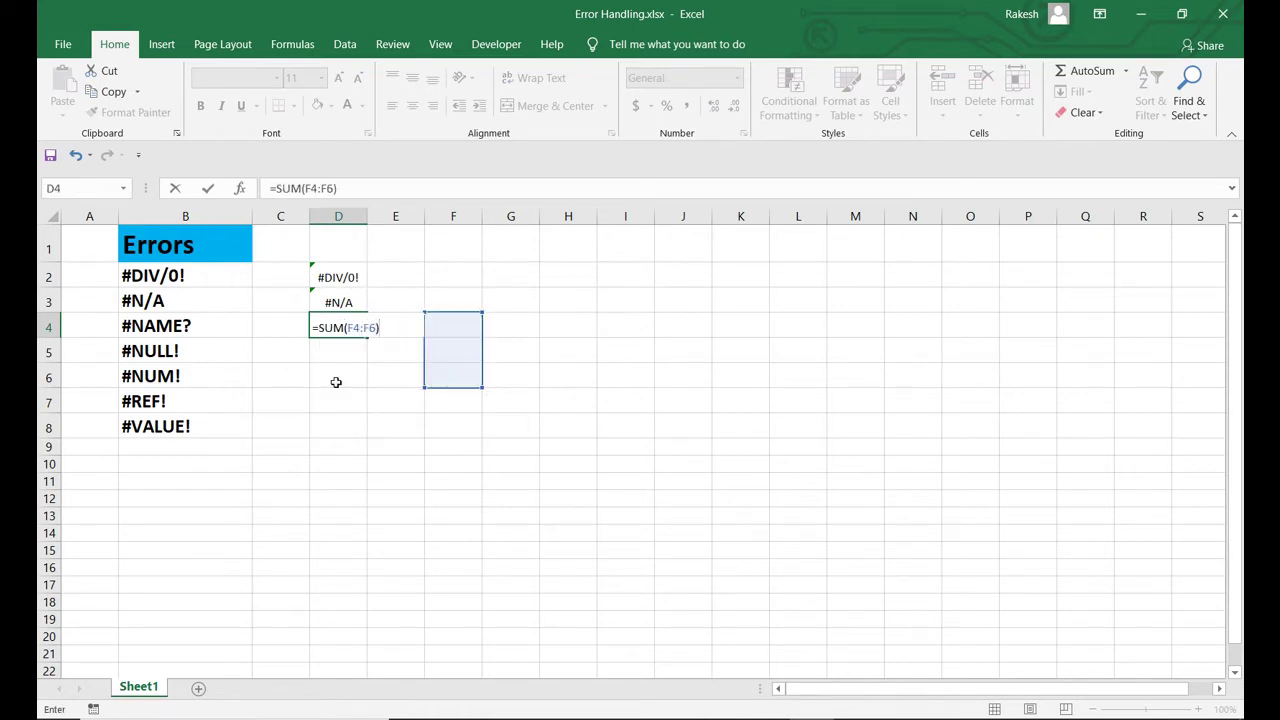
key("Return")
- Remove the colon from the range in D4's formula so that it reads =SUM(F4F6)
key("Up")
key("Up")
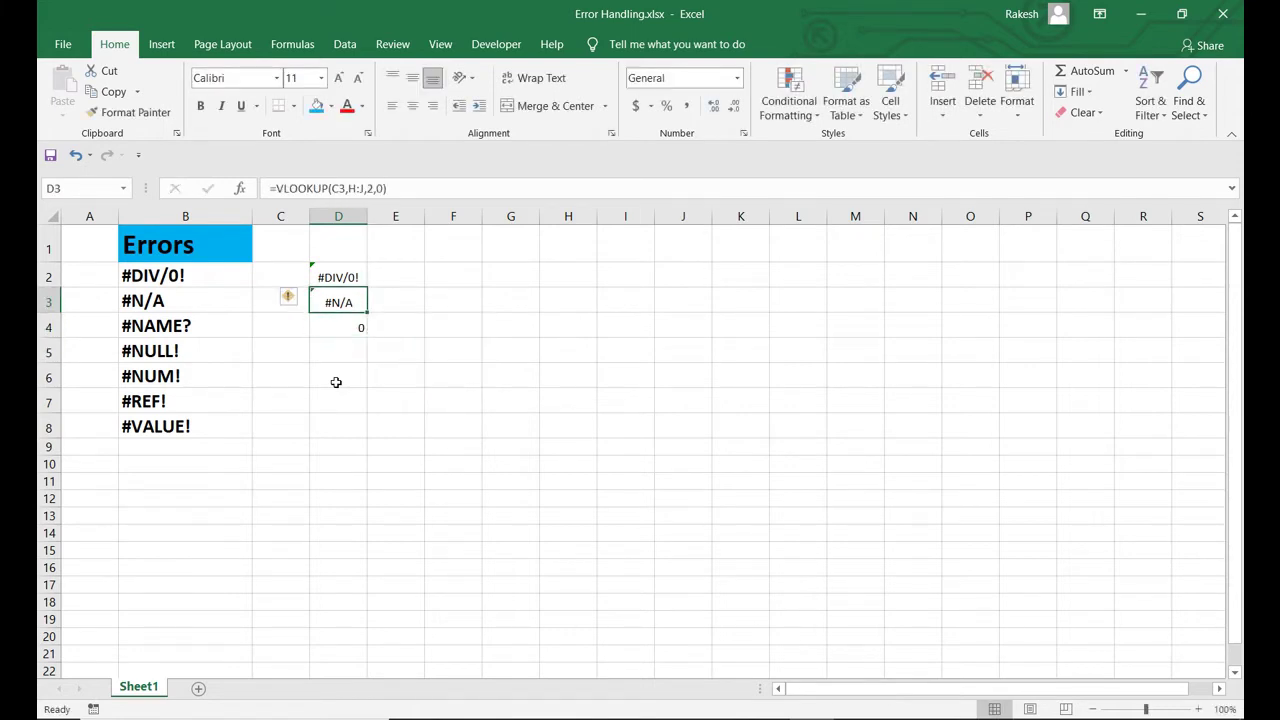
key("Down")
key("F2")
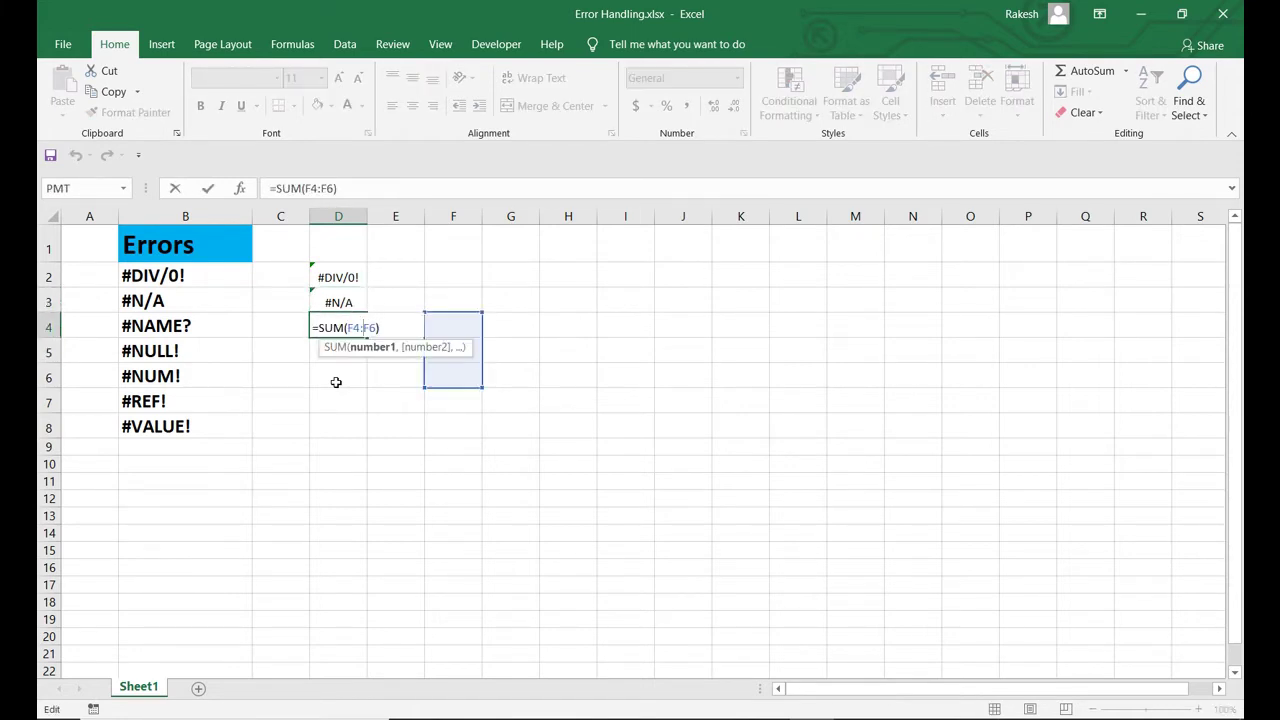
key("BackSpace")
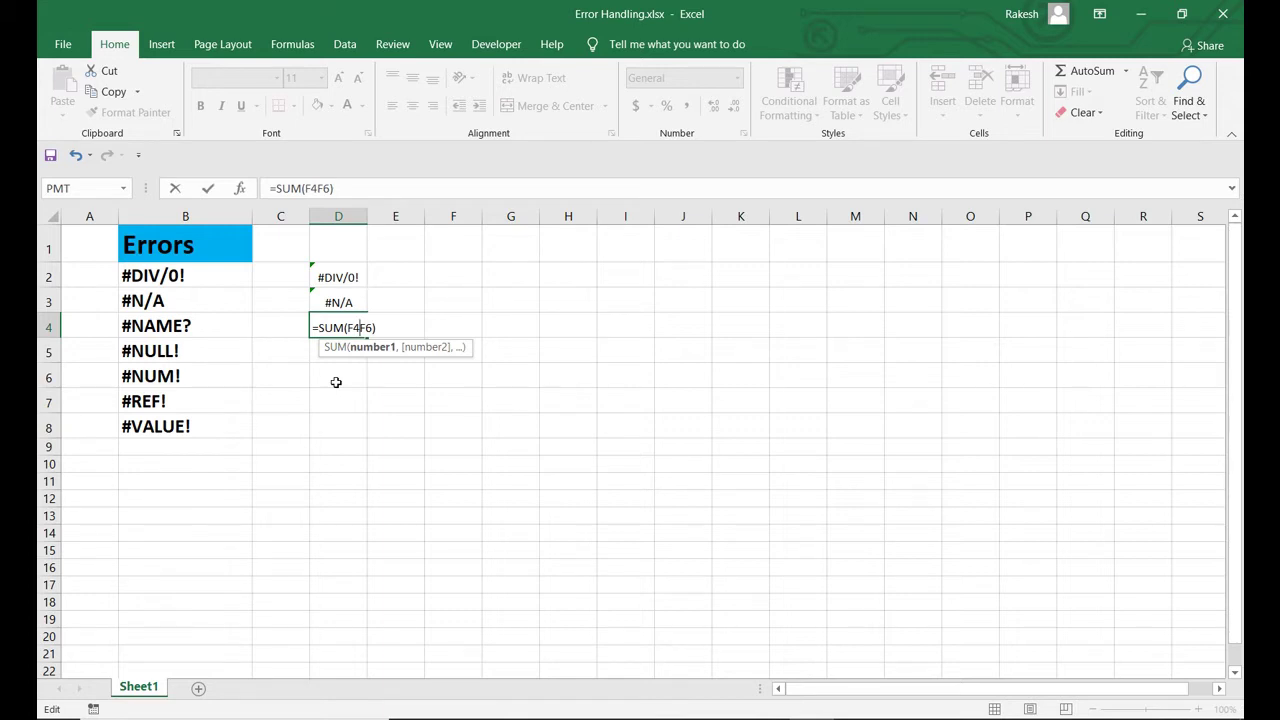
key("Return")
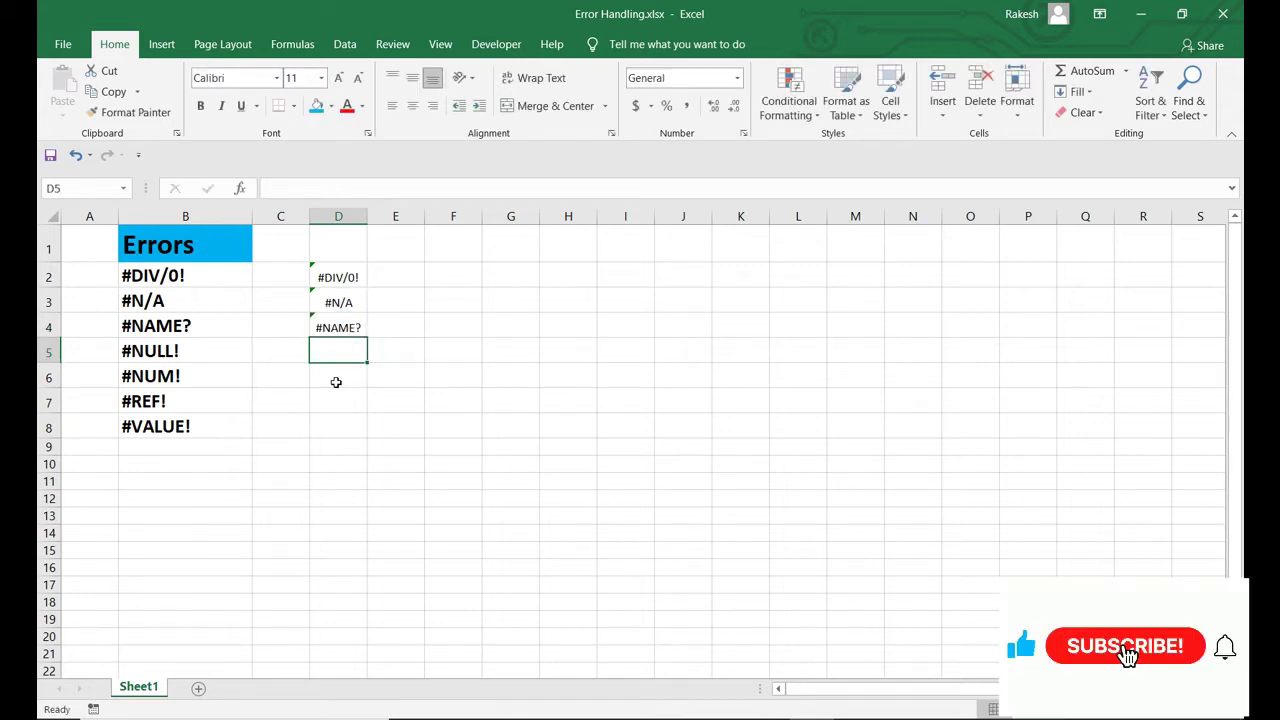
key("Up")
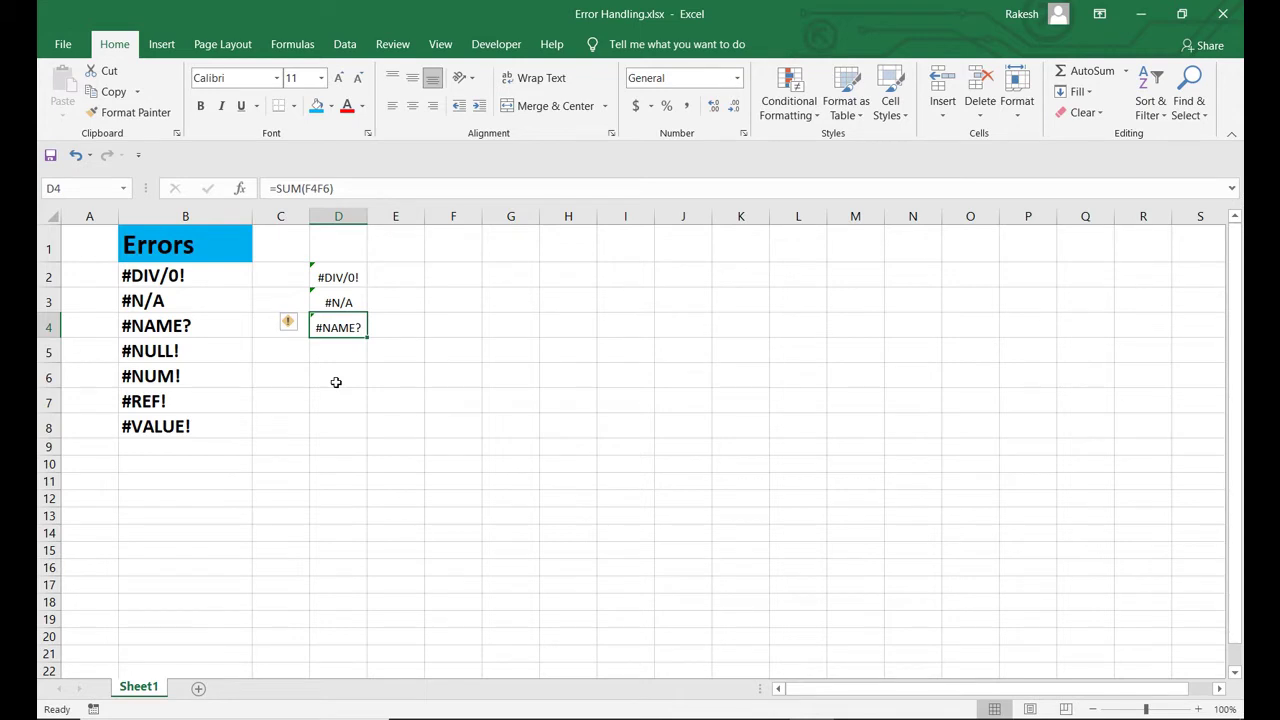
- Enter the formula =SUM(G3:G5) in cell D5
key("Down")
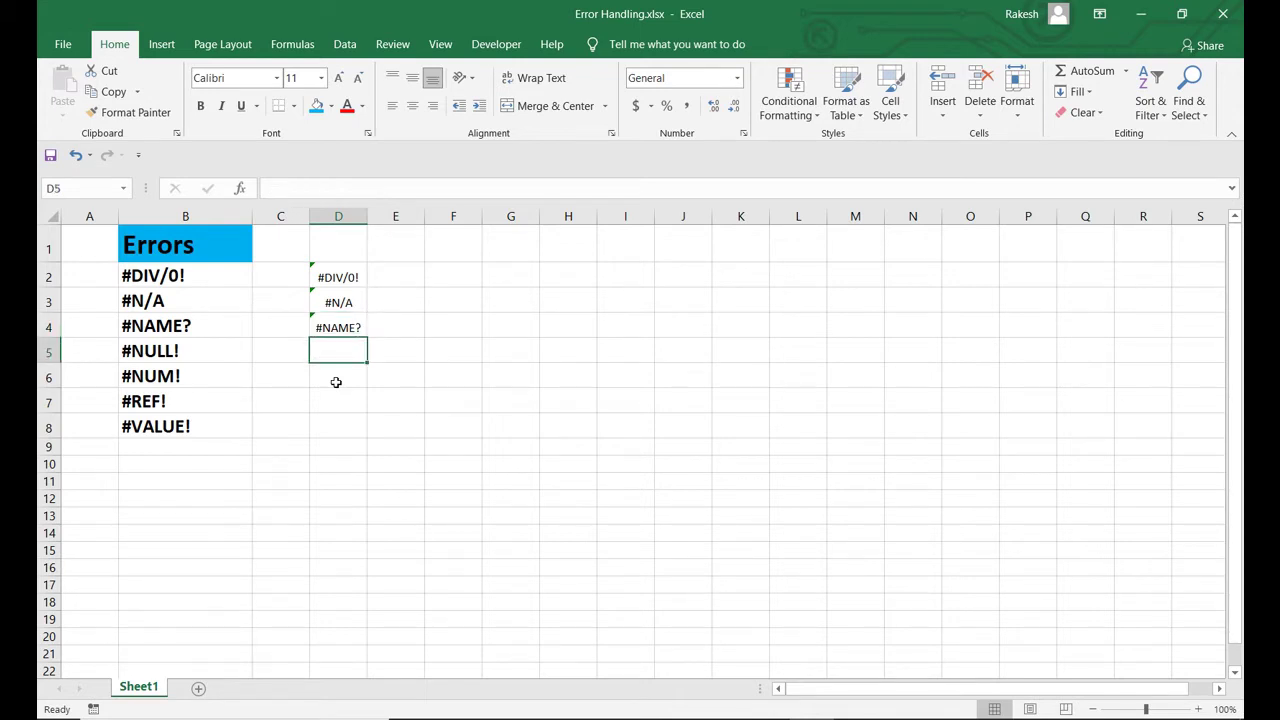
type("=sum")
key("Tab")
key("Right")
key("Right")
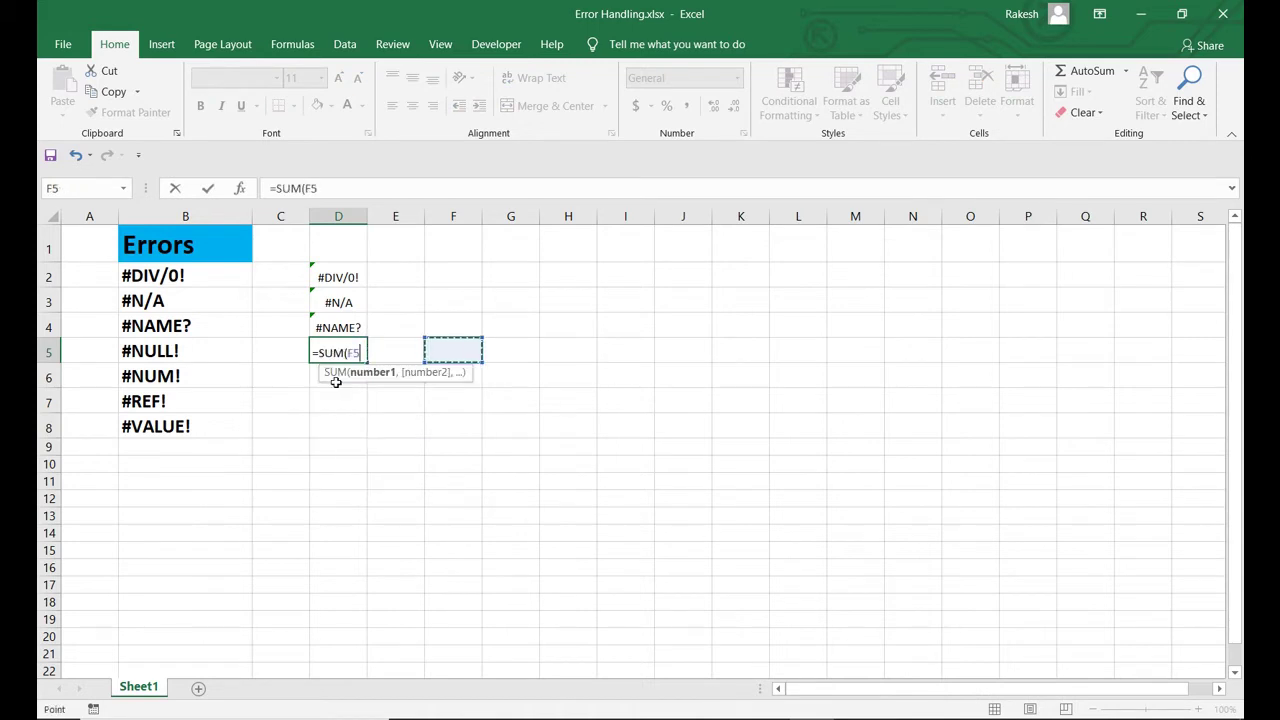
key("Right")
key("Up")
key("Up")
key("shift+Down")
key("shift+Down")
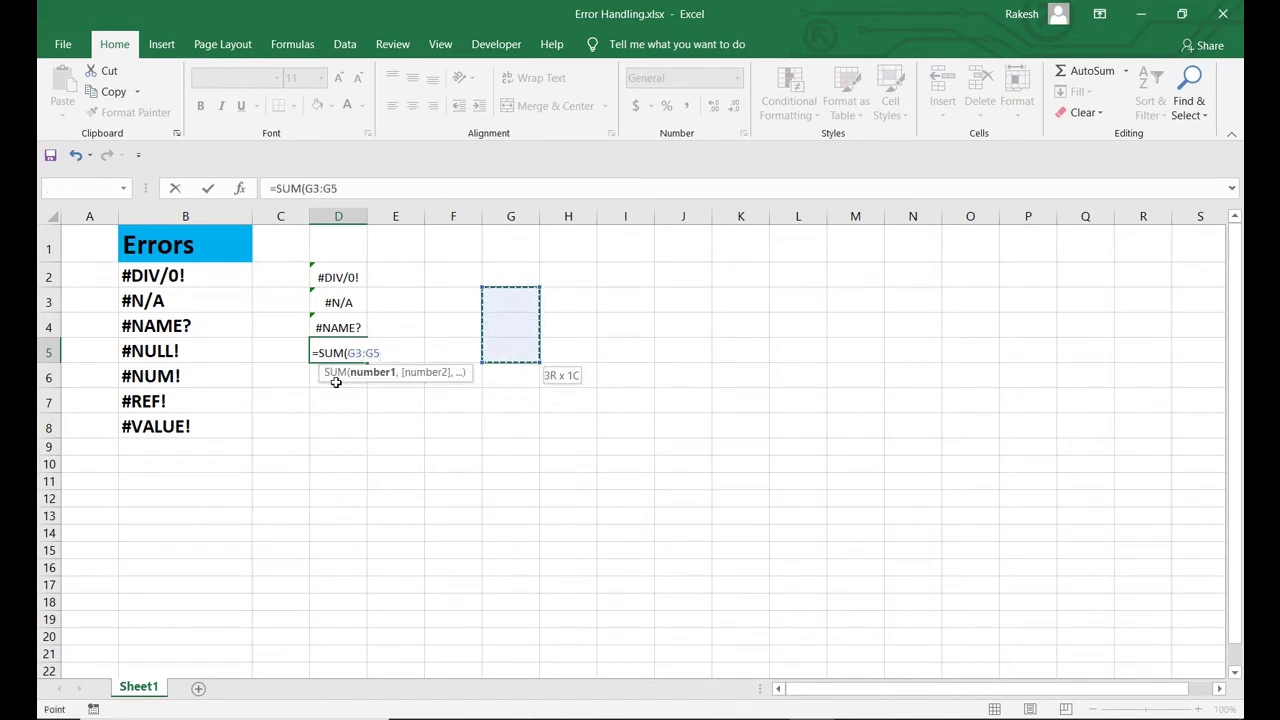
type(")")
key("ctrl+Return")
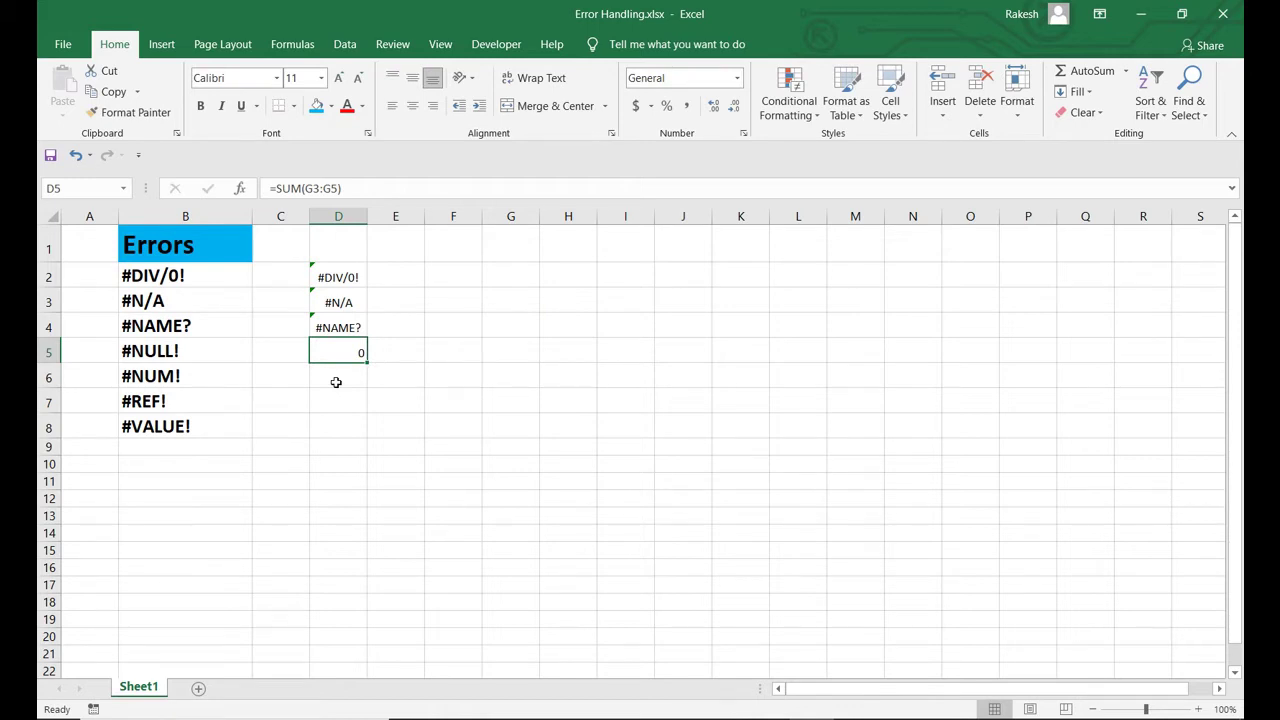
- Replace the colon in D5's formula with a space so that it reads =SUM(G3 G5)
key("F2")
key("Left")
key("Left")
key("Left")
key("BackSpace")
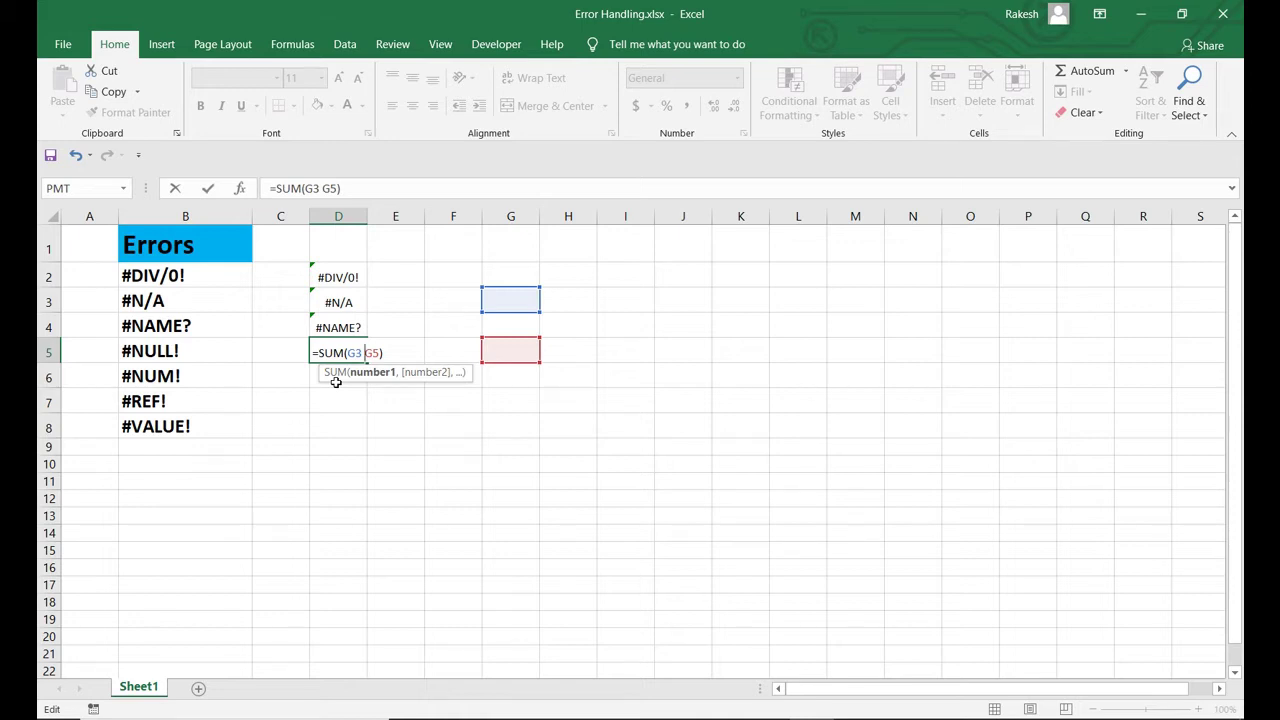
key("Return")
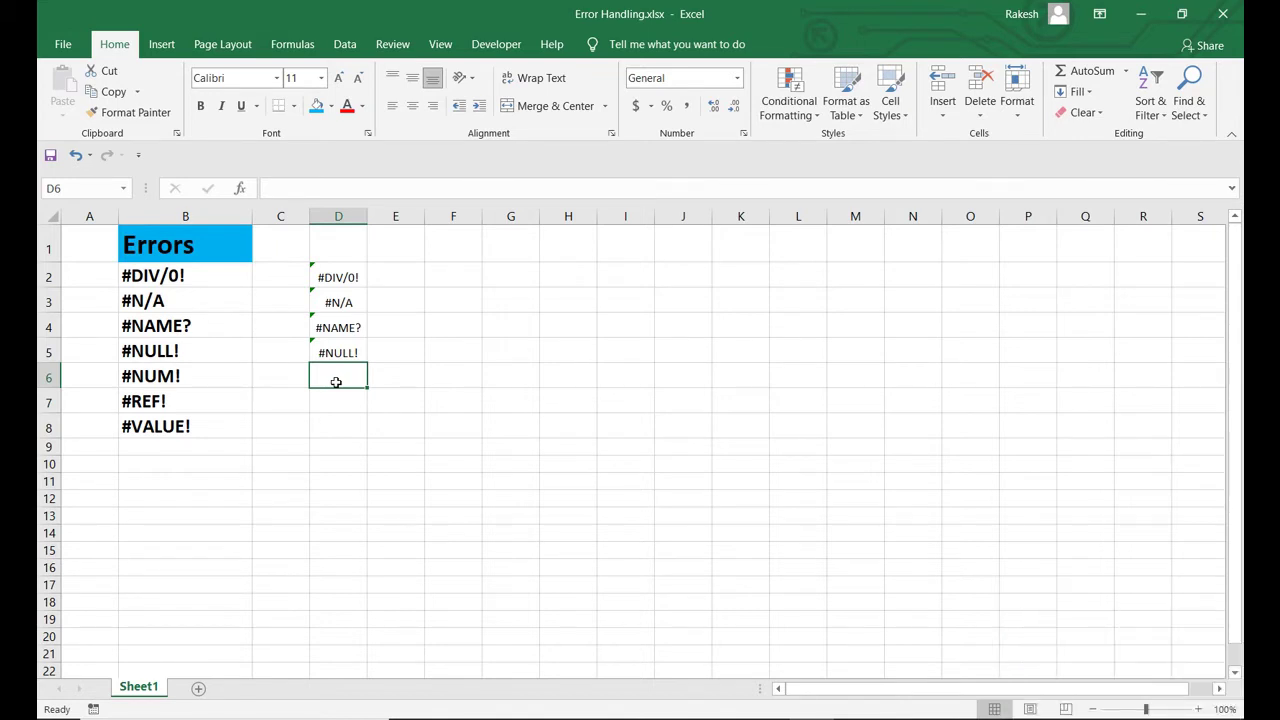
key("Up")
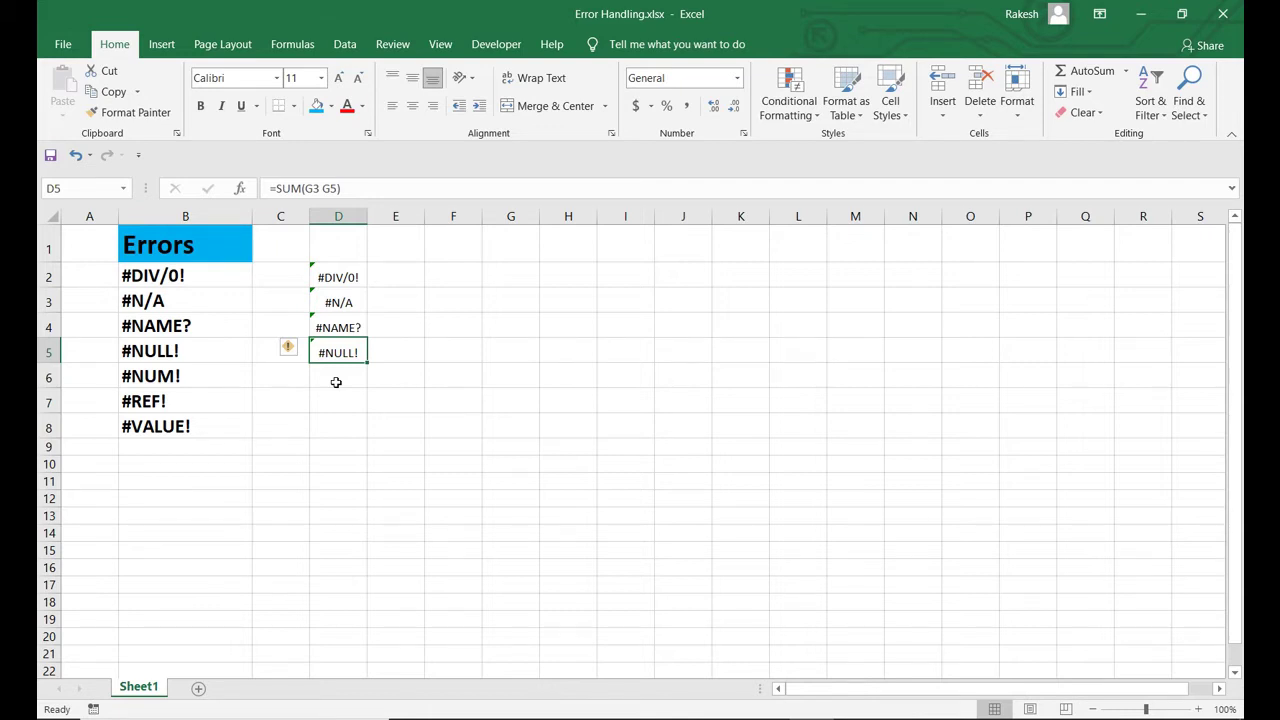
key("F2")
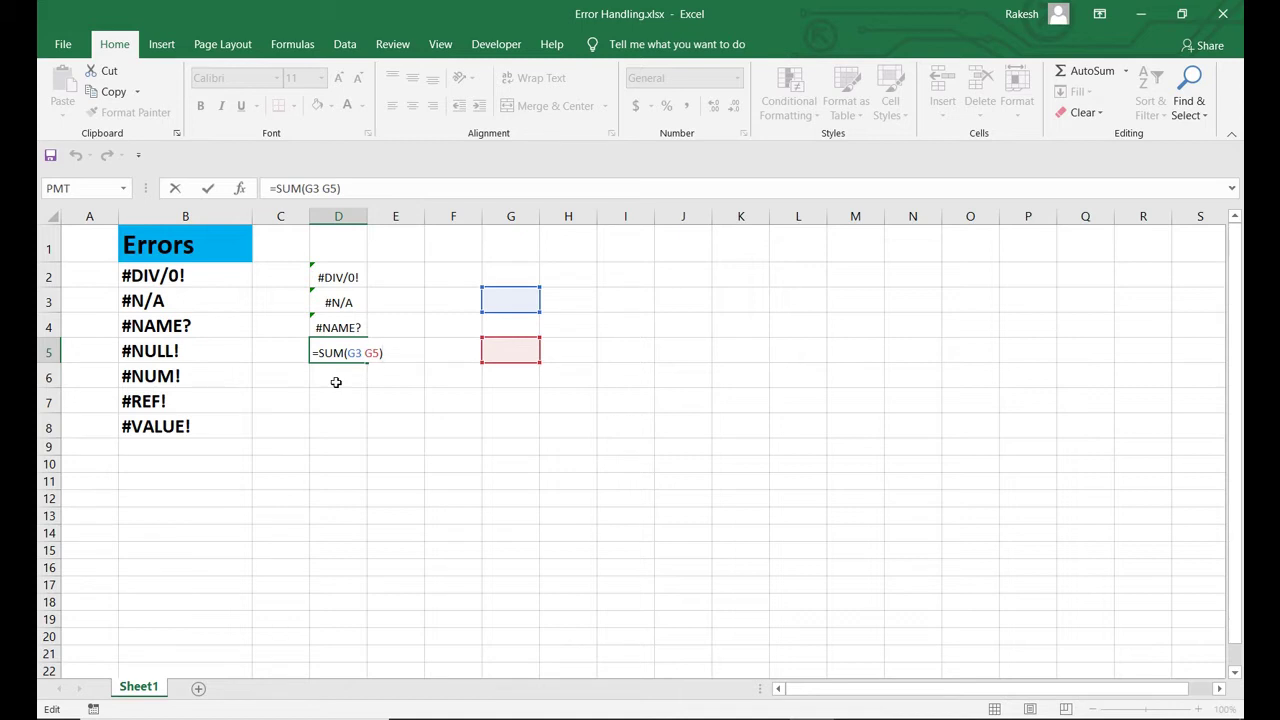
key("Return")
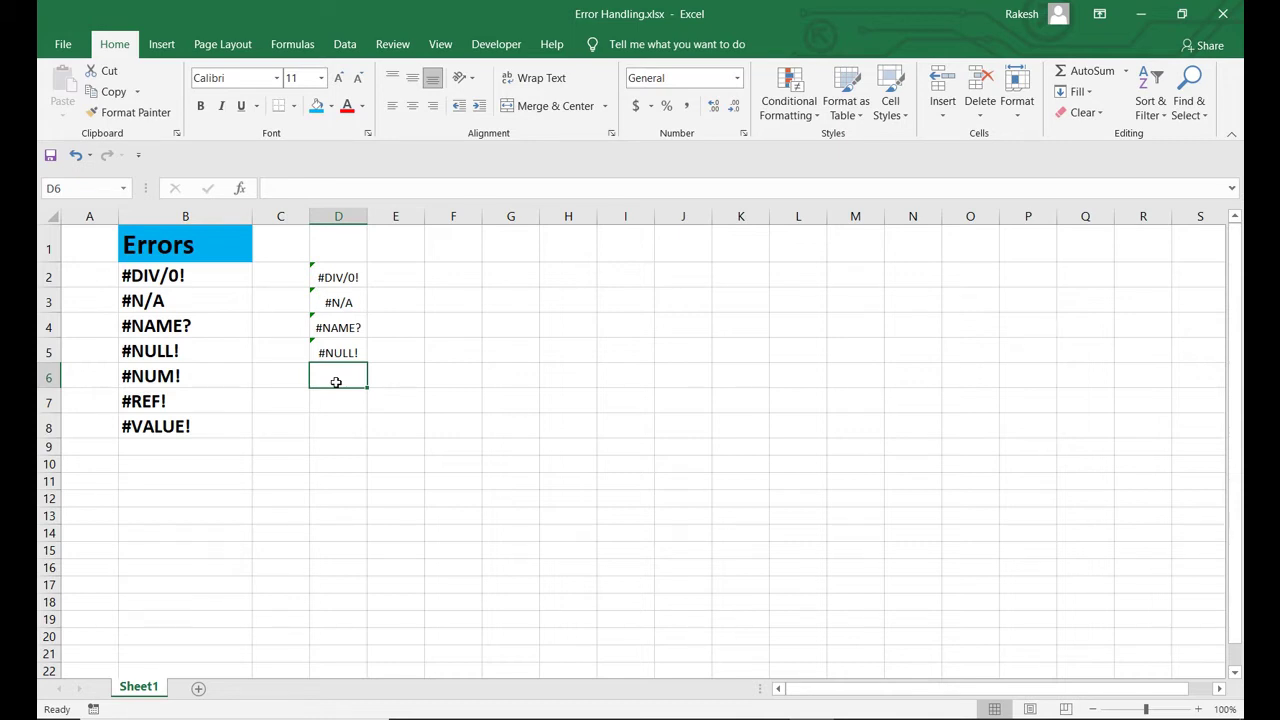
- Enter the formula =SQRT(-10) in cell D6
type("=")
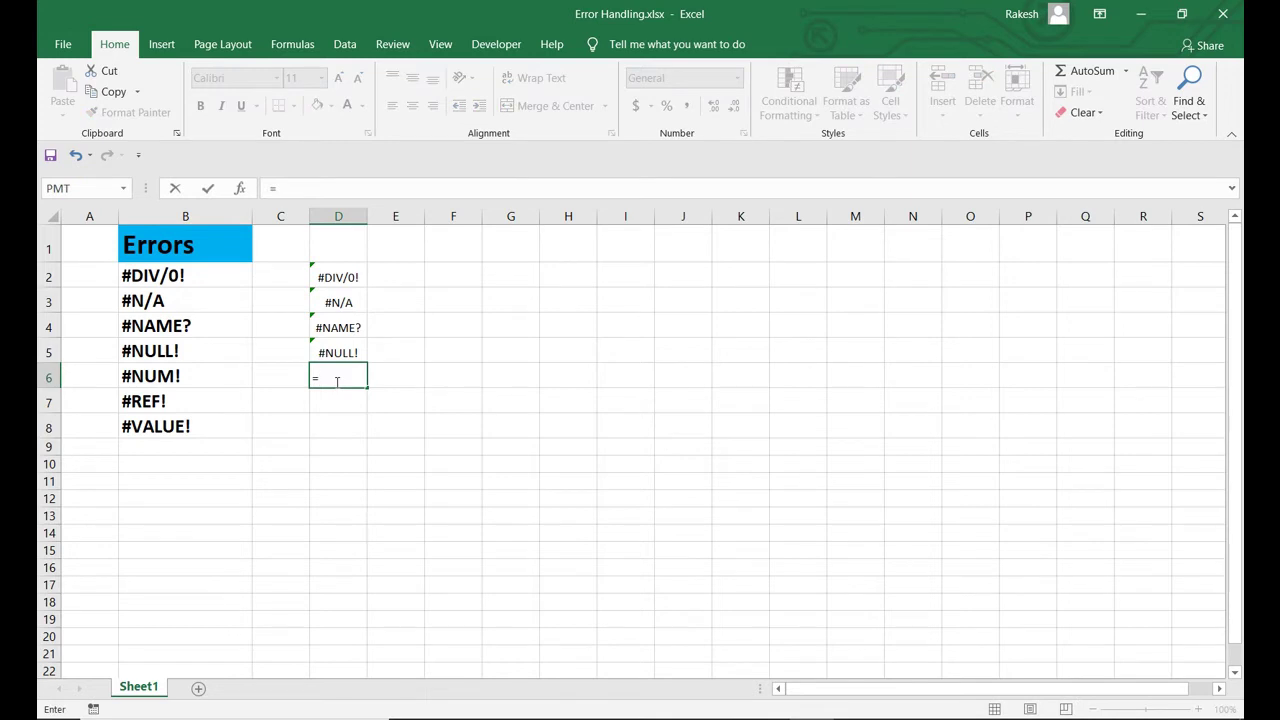
type("sq")
key("Tab")
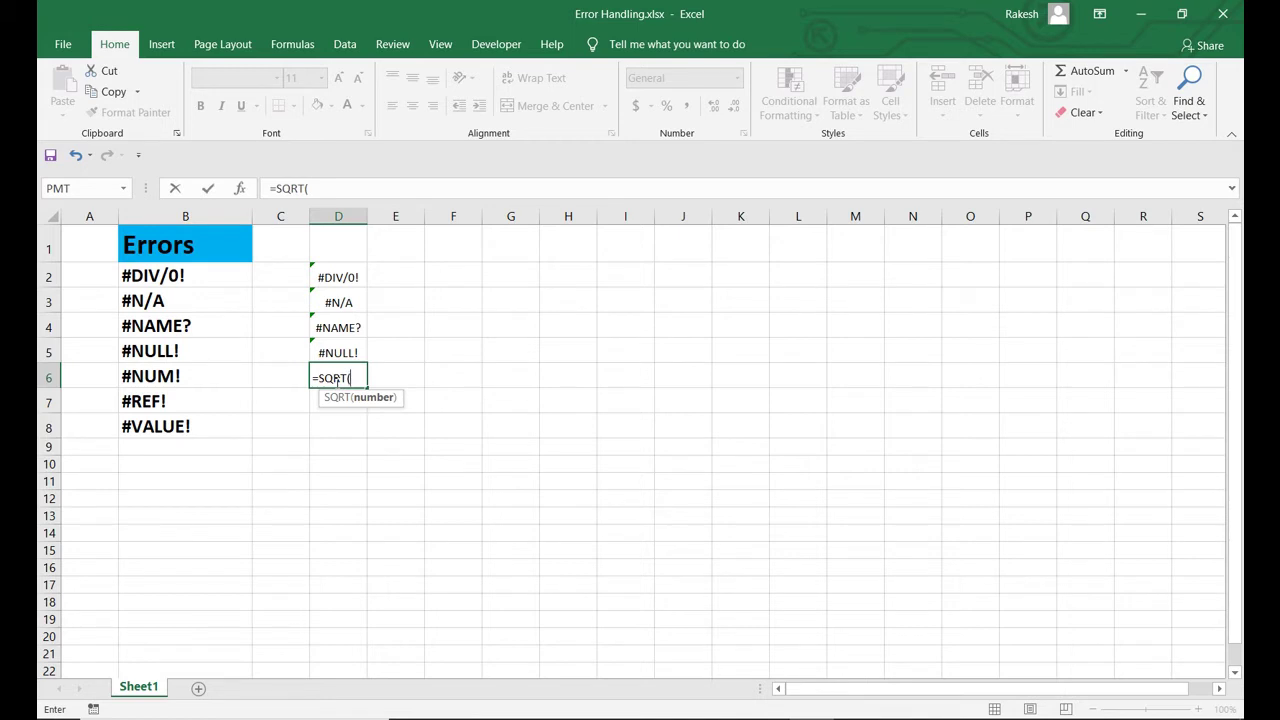
type("-")
type("10)")
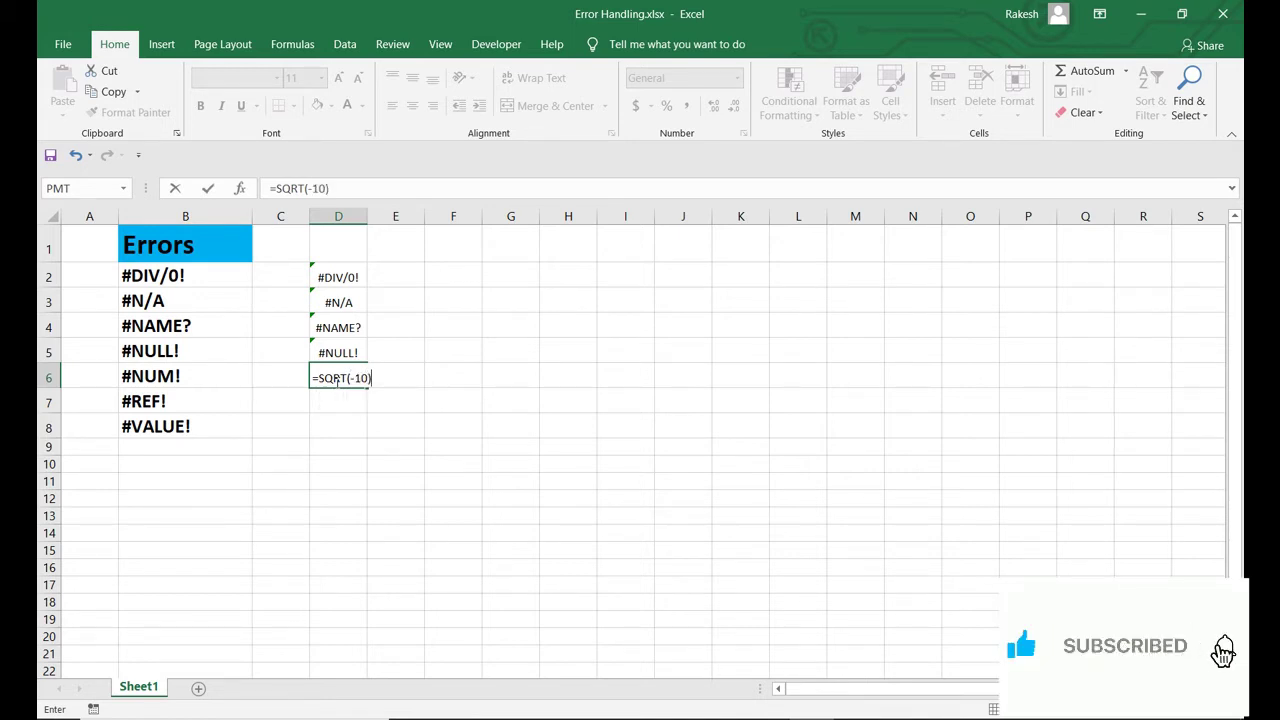
key("Return")
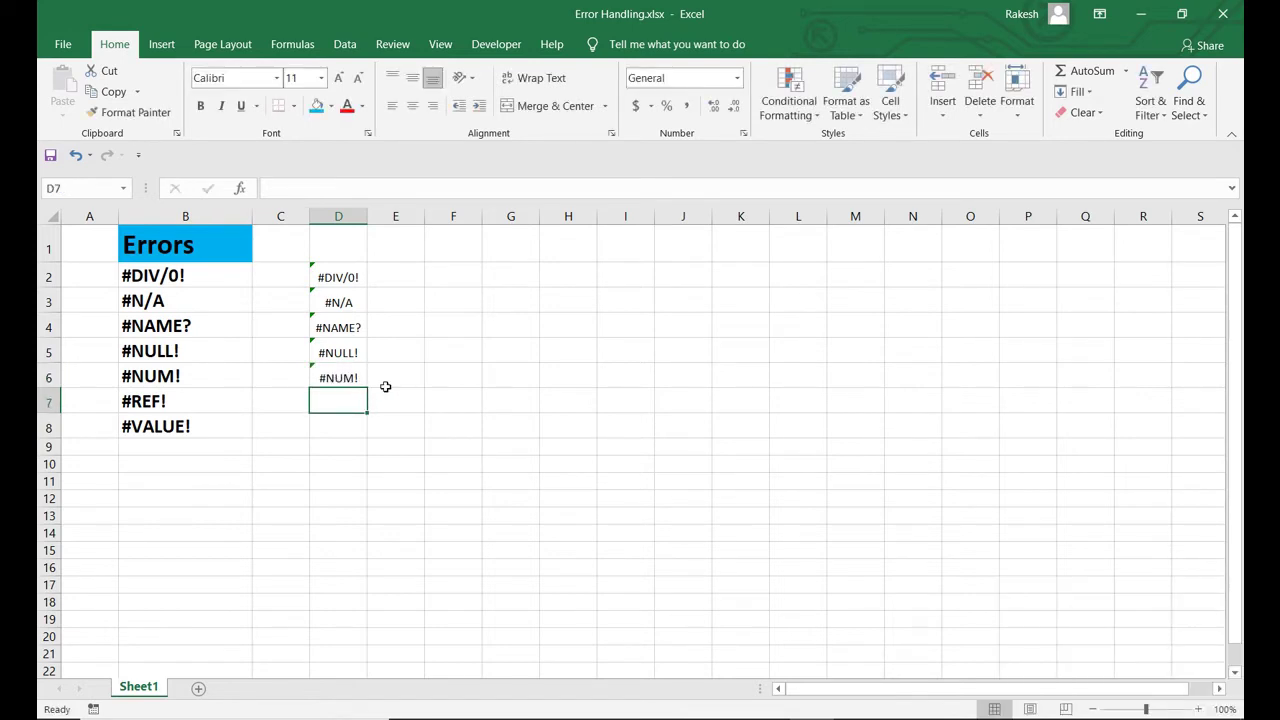
left_click(336, 380)
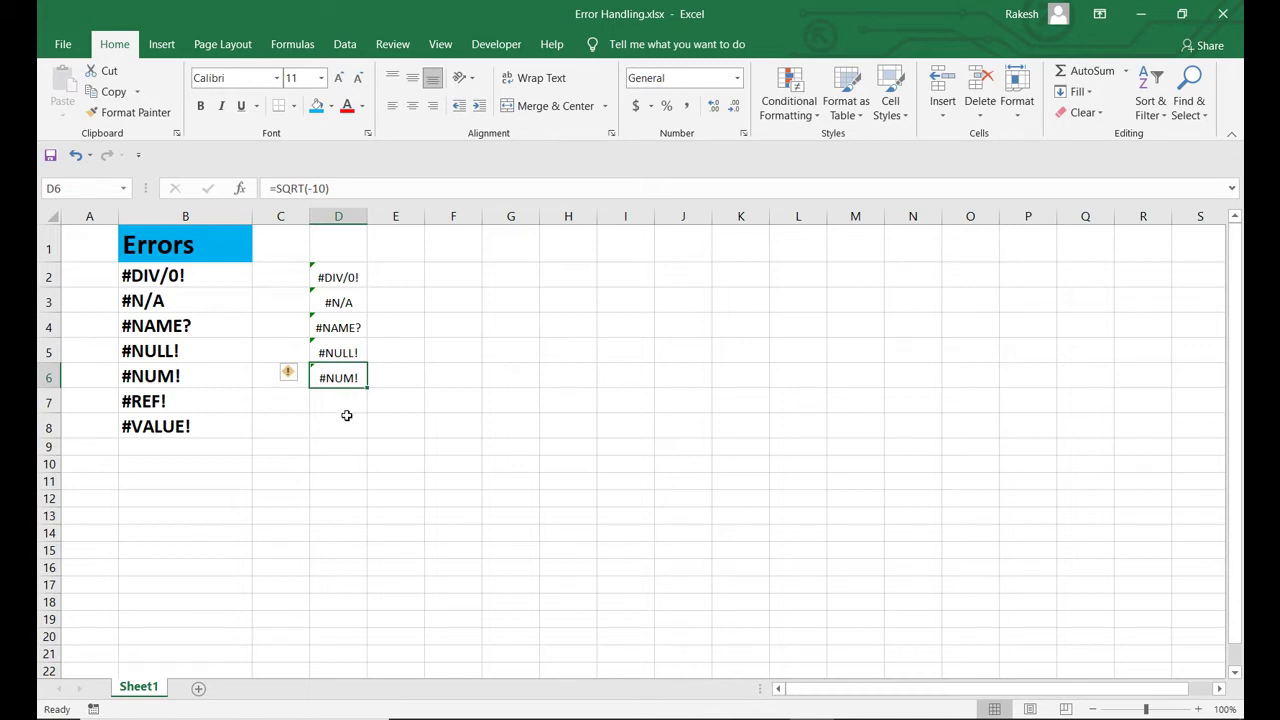
- Enter the formula =G7+H7+I7 in cell D7
left_click(354, 402)
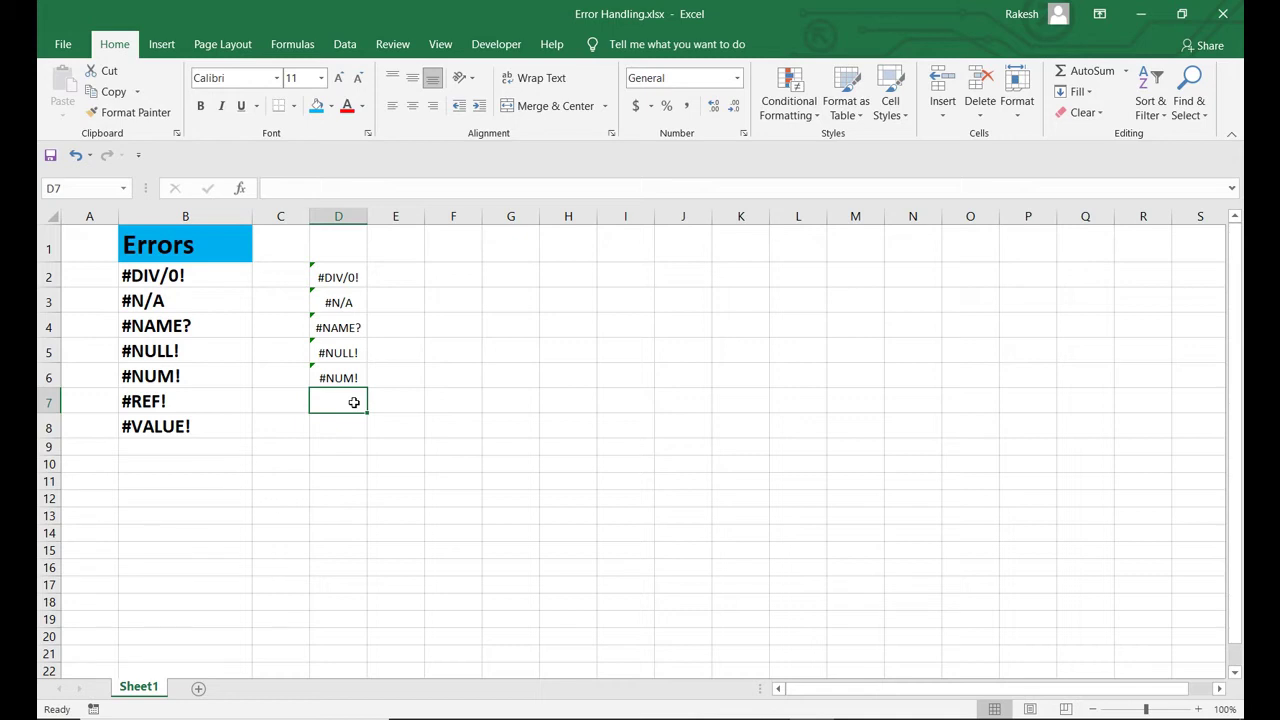
type("=")
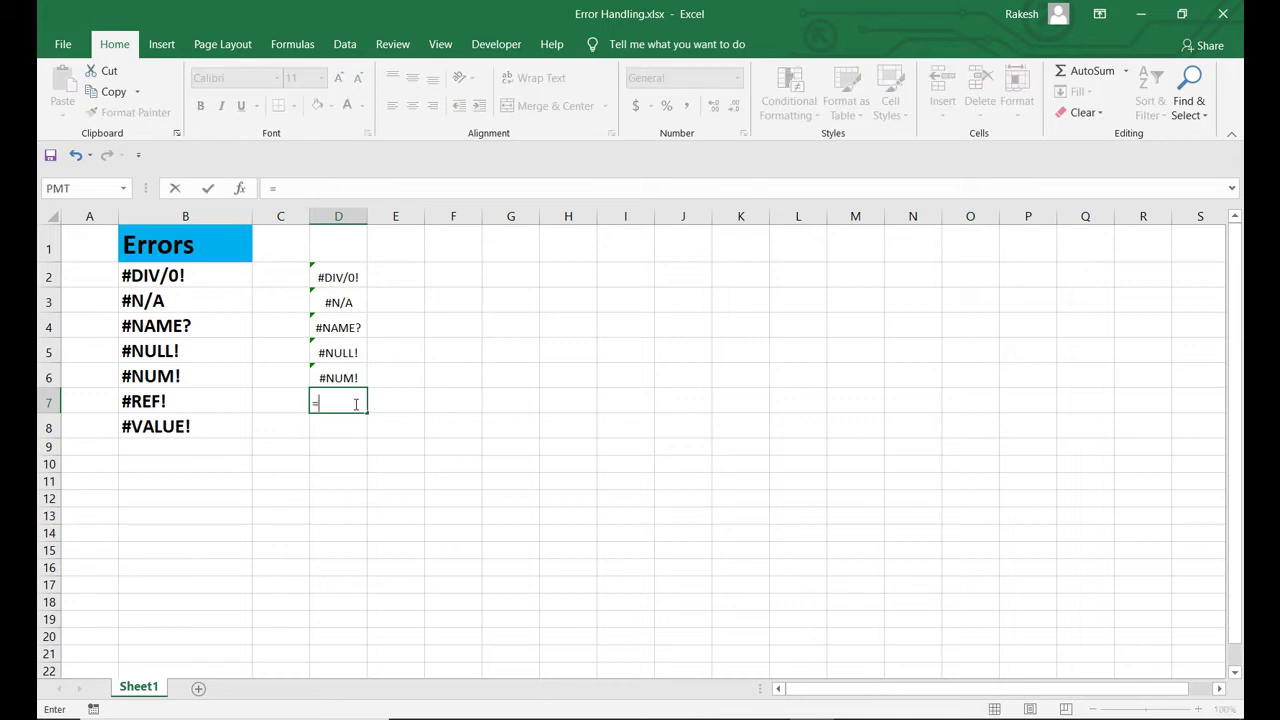
key("Right")
key("Right")
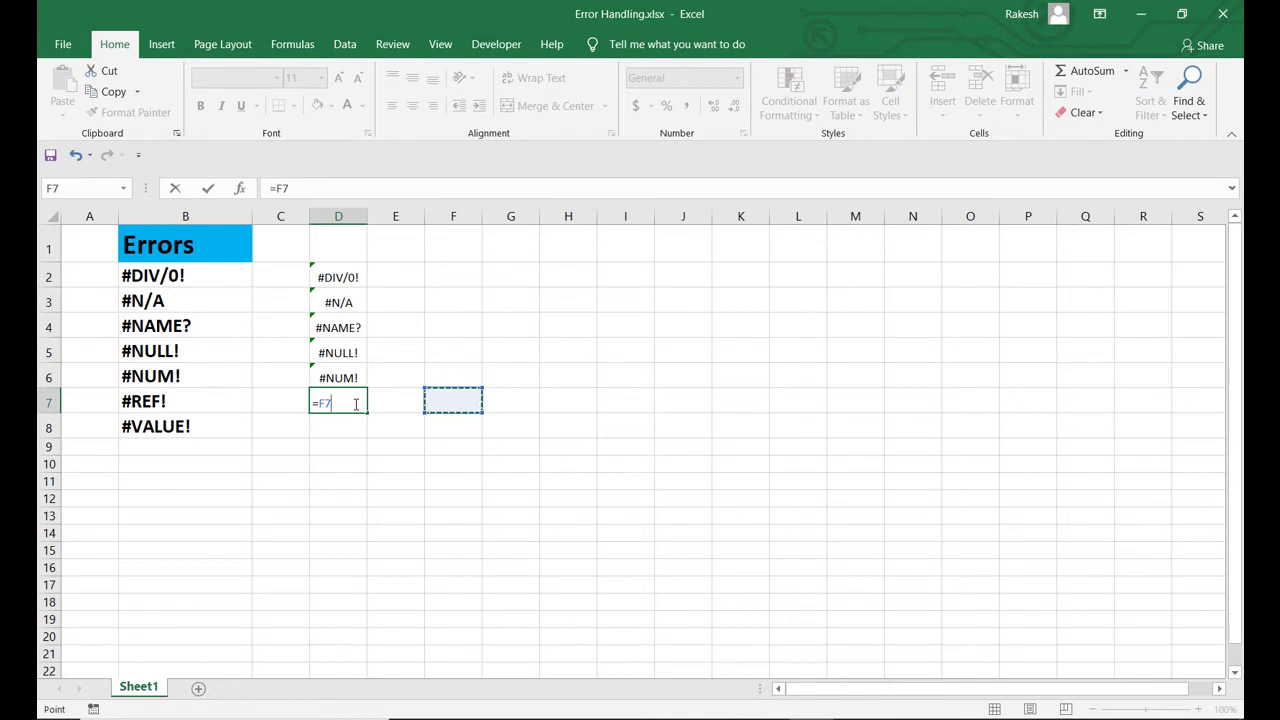
key("Right")
type("+")
key("Right")
key("Right")
key("Right")
key("Right")
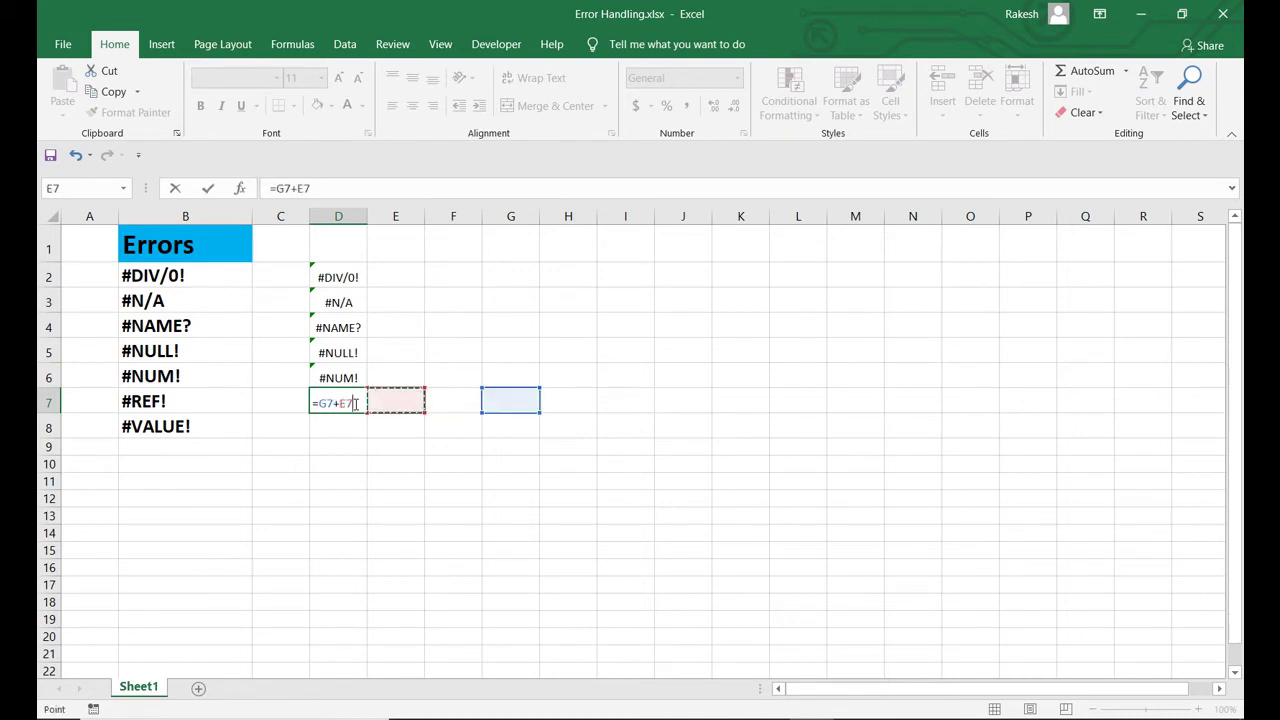
type("+")
key("Right")
key("Right")
key("Right")
key("Right")
key("Right")
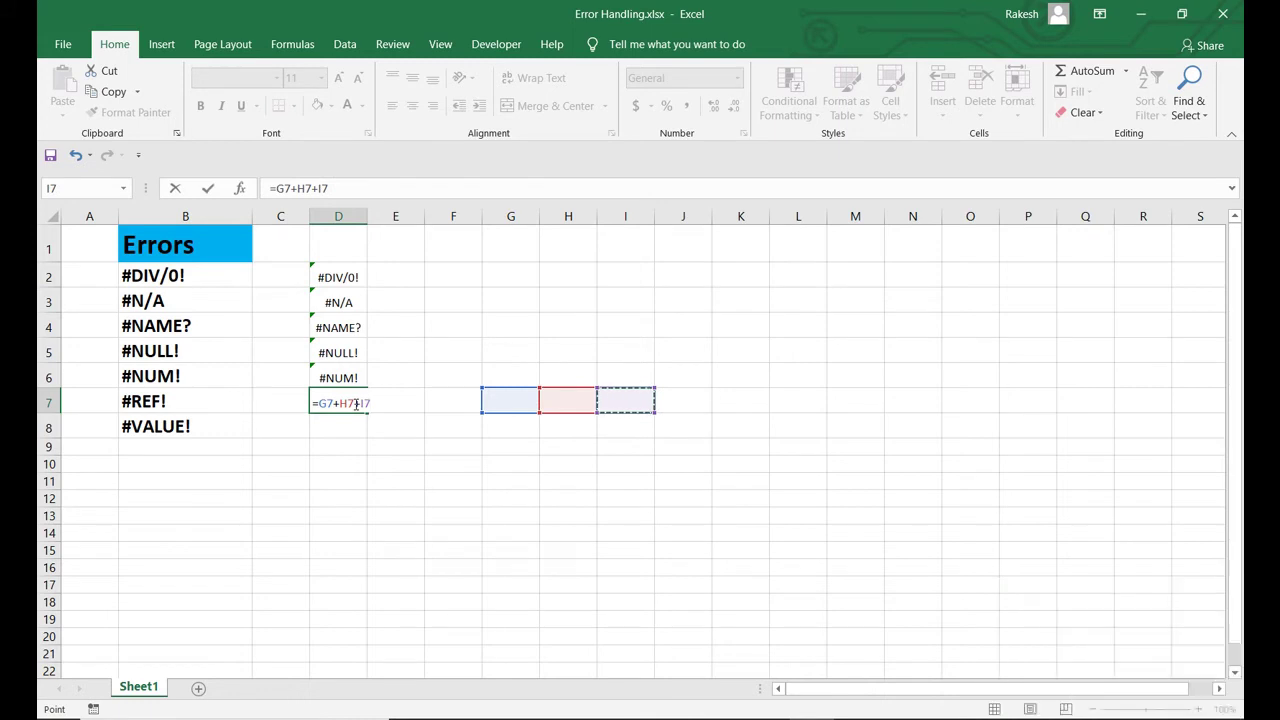
key("Return")
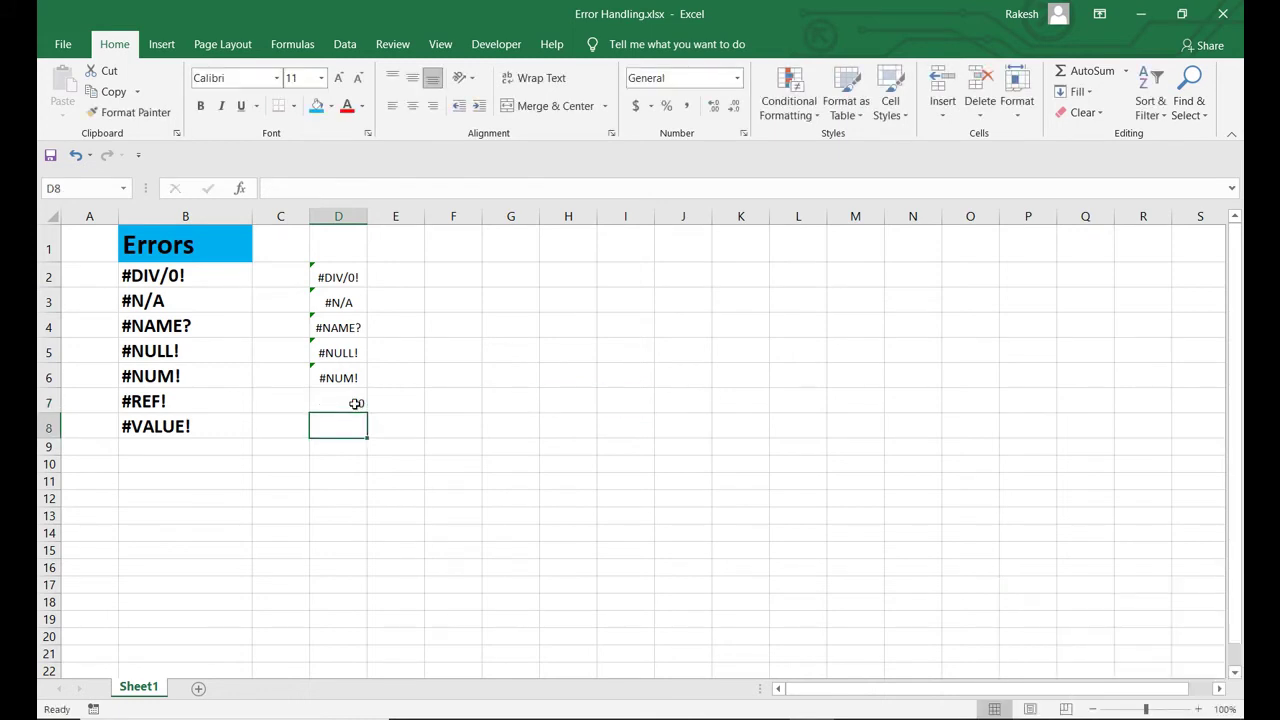
key("Right")
left_click(356, 403)
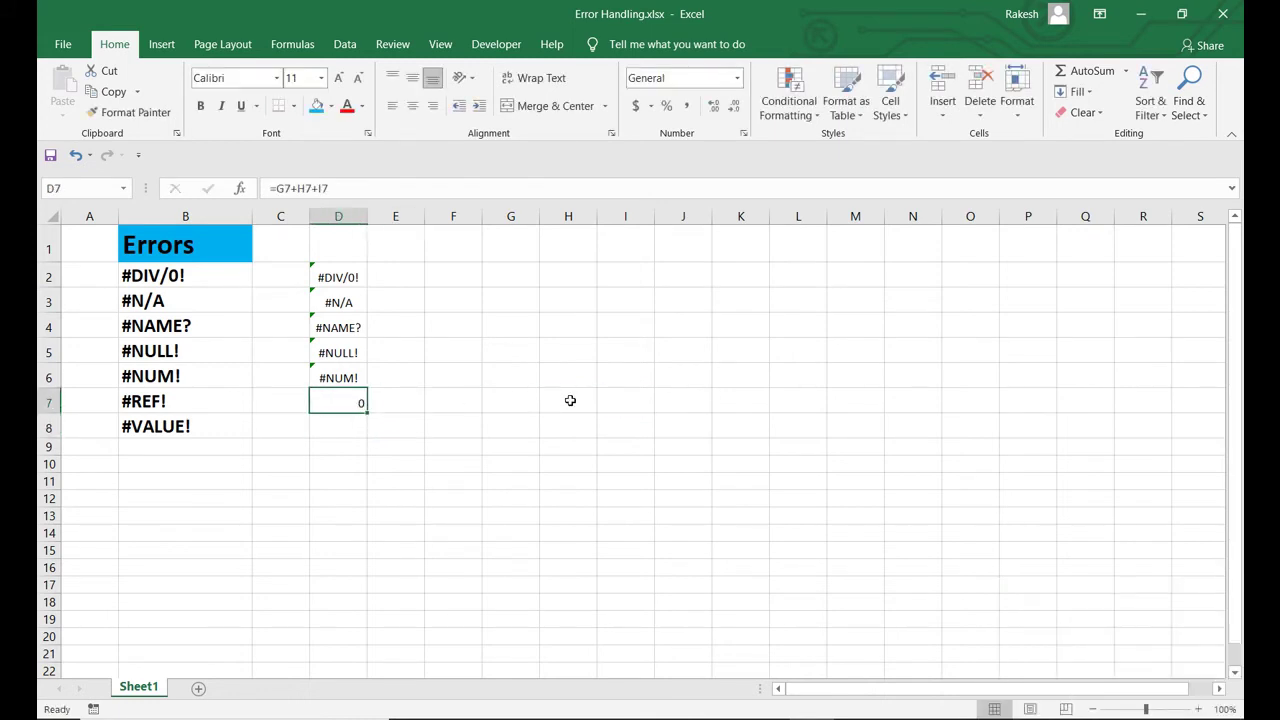
- Delete the whole of column I, which D7's formula refers to
left_click(608, 399)
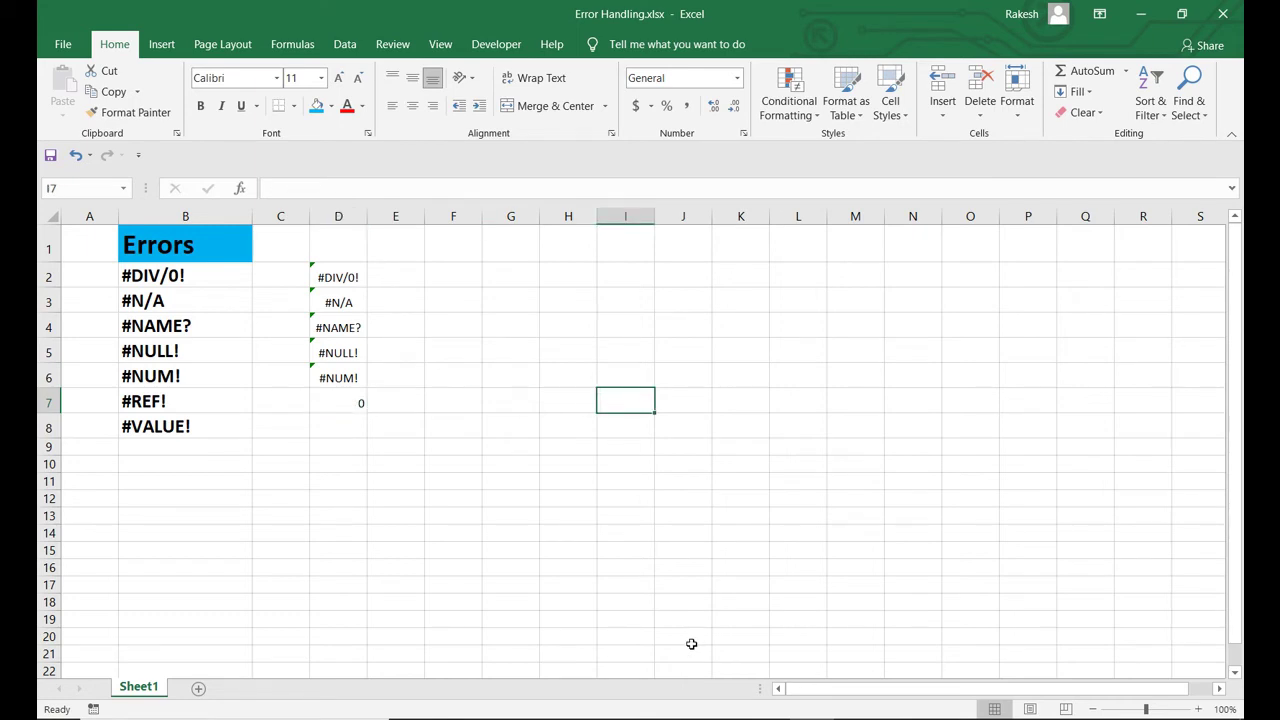
key("ctrl+space")
key("ctrl+minus")
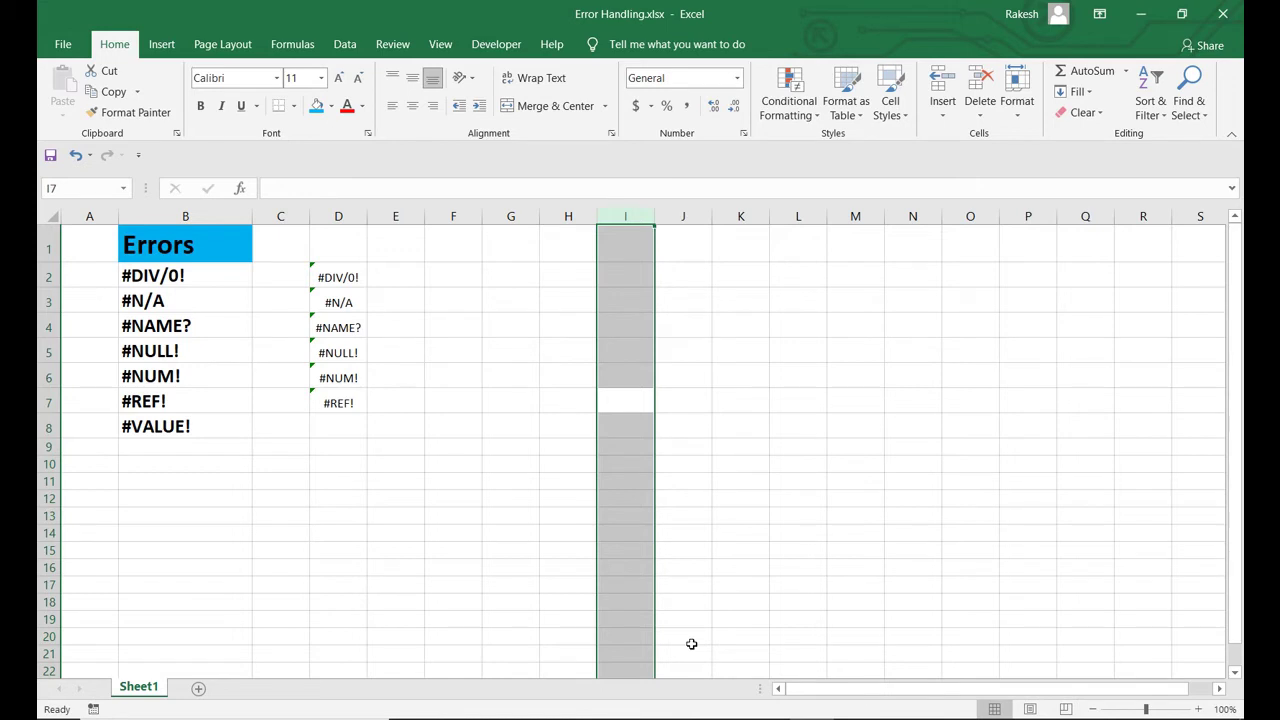
left_click(333, 401)
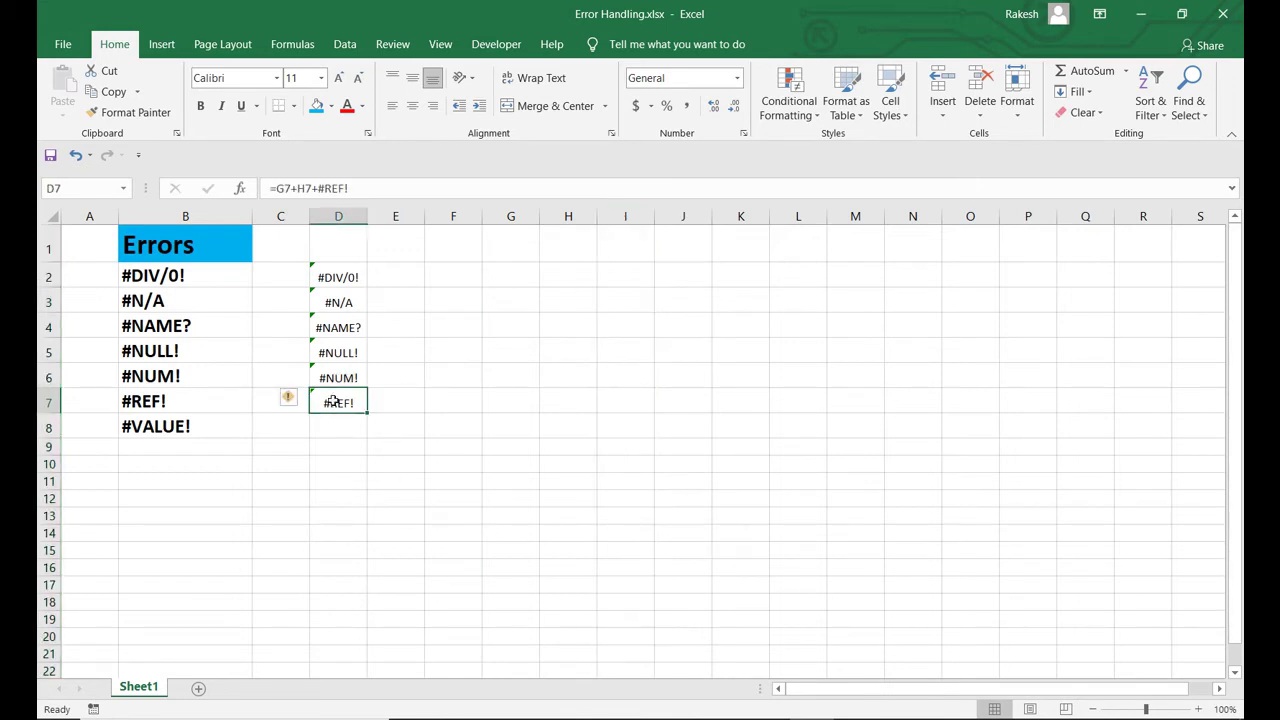
- Try to replace the #REF! part of D7's formula with a reference to cell I7
left_click(355, 187)
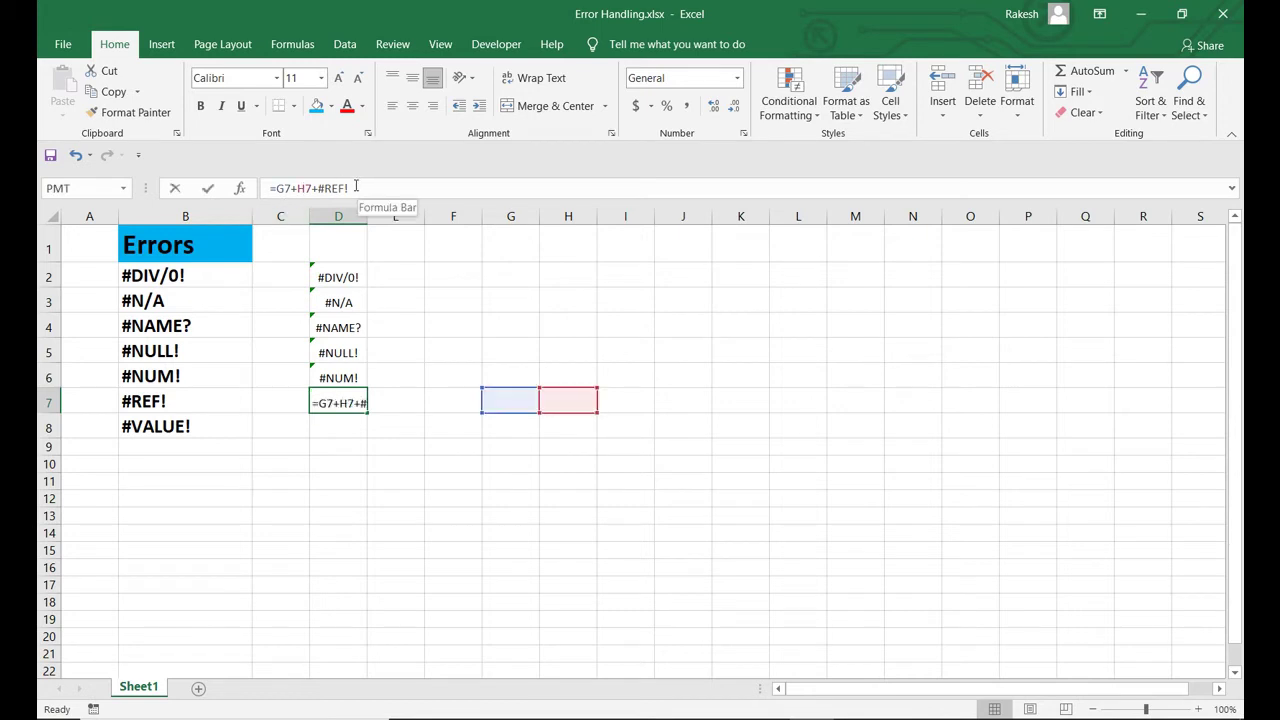
left_click_drag(355, 187, 320, 187)
left_click(616, 393)
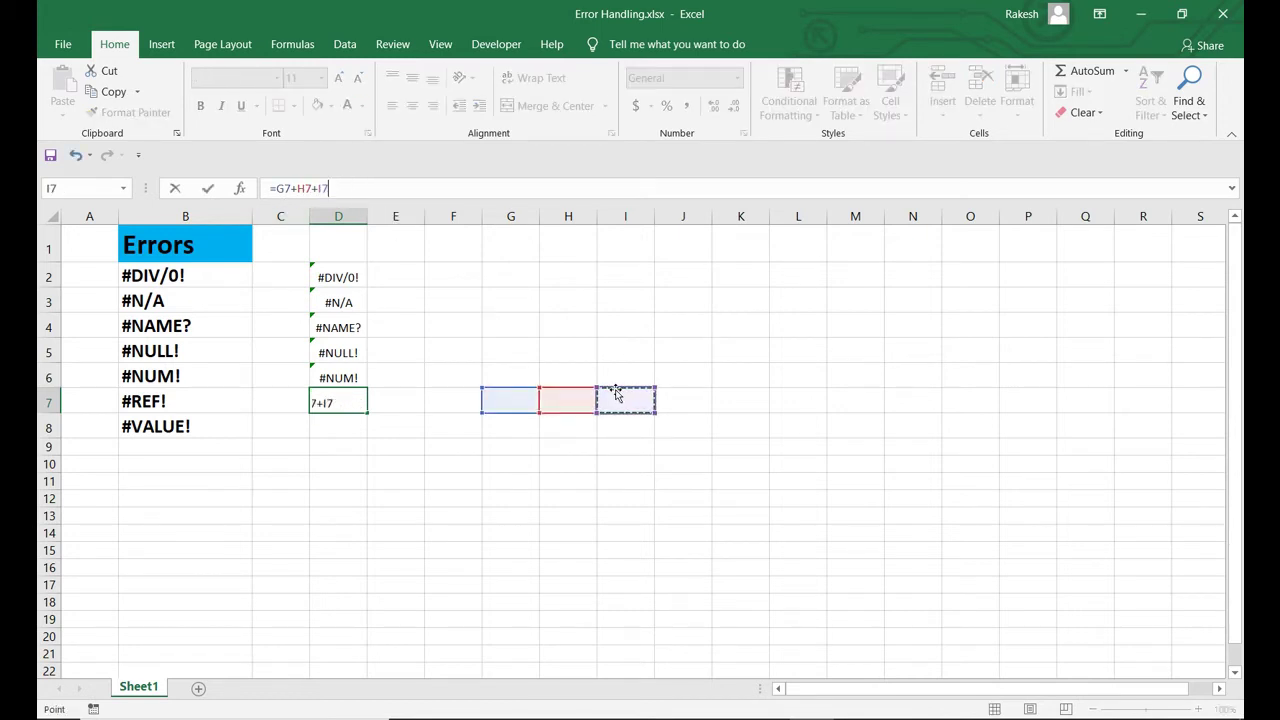
key("Escape")
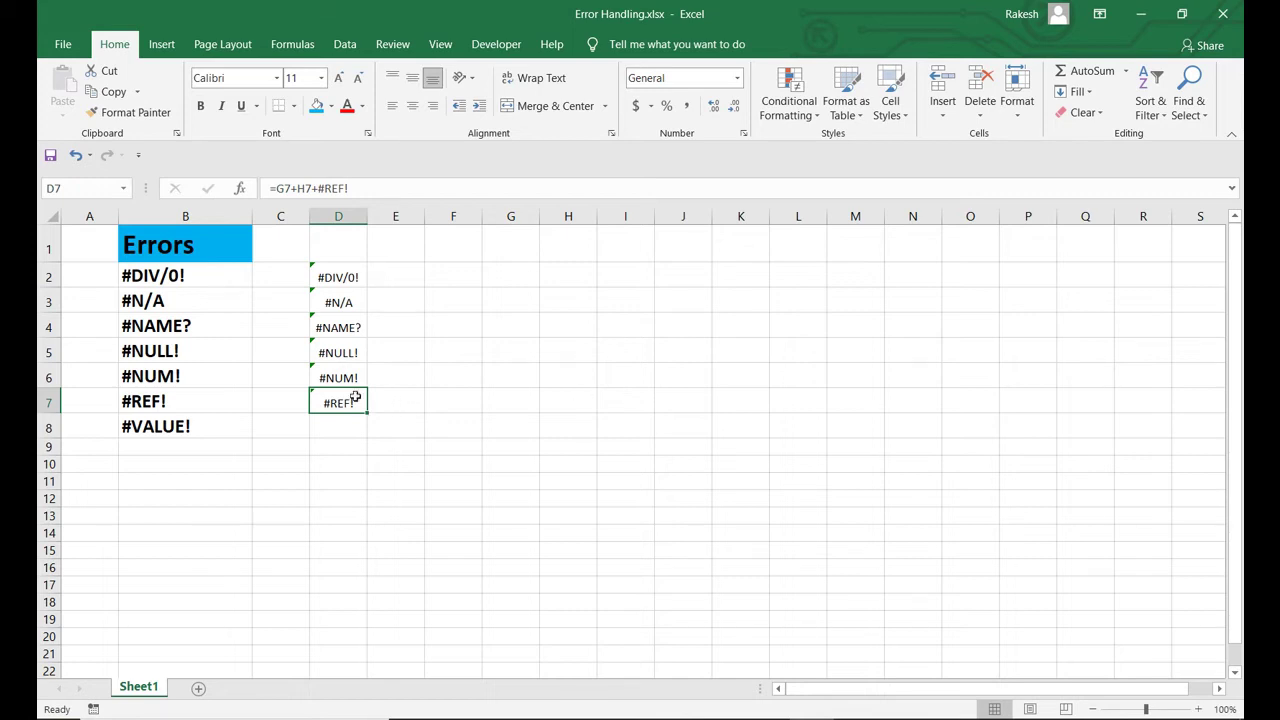
left_click_drag(362, 187, 324, 181)
left_click(358, 187)
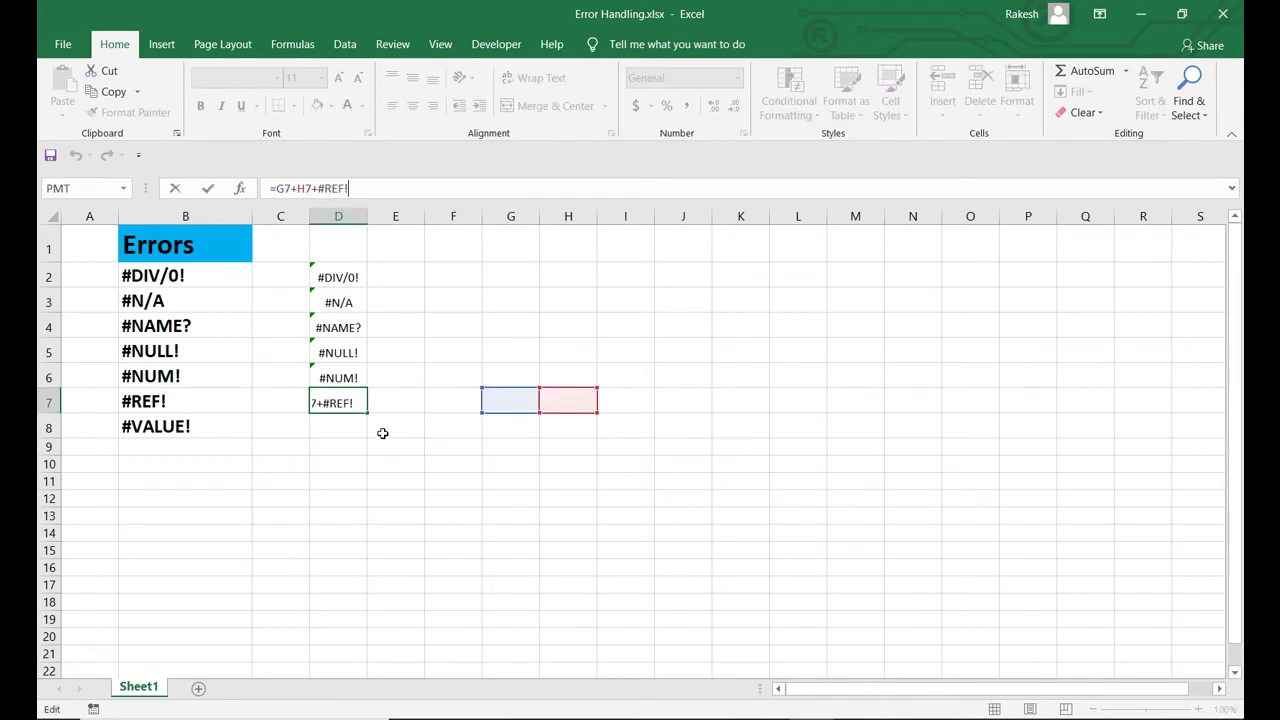
key("ctrl+Return")
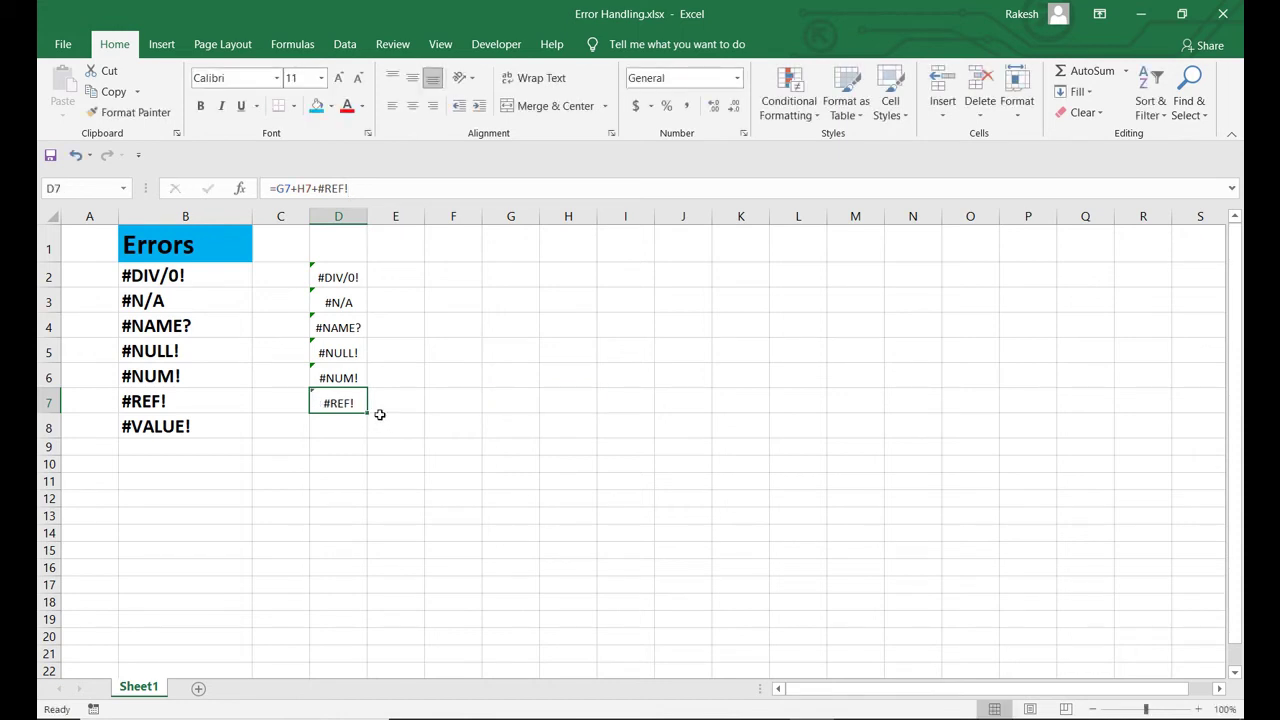
- Enter the letter a in cell E8 and the number 2 in cell F8
left_click(343, 427)
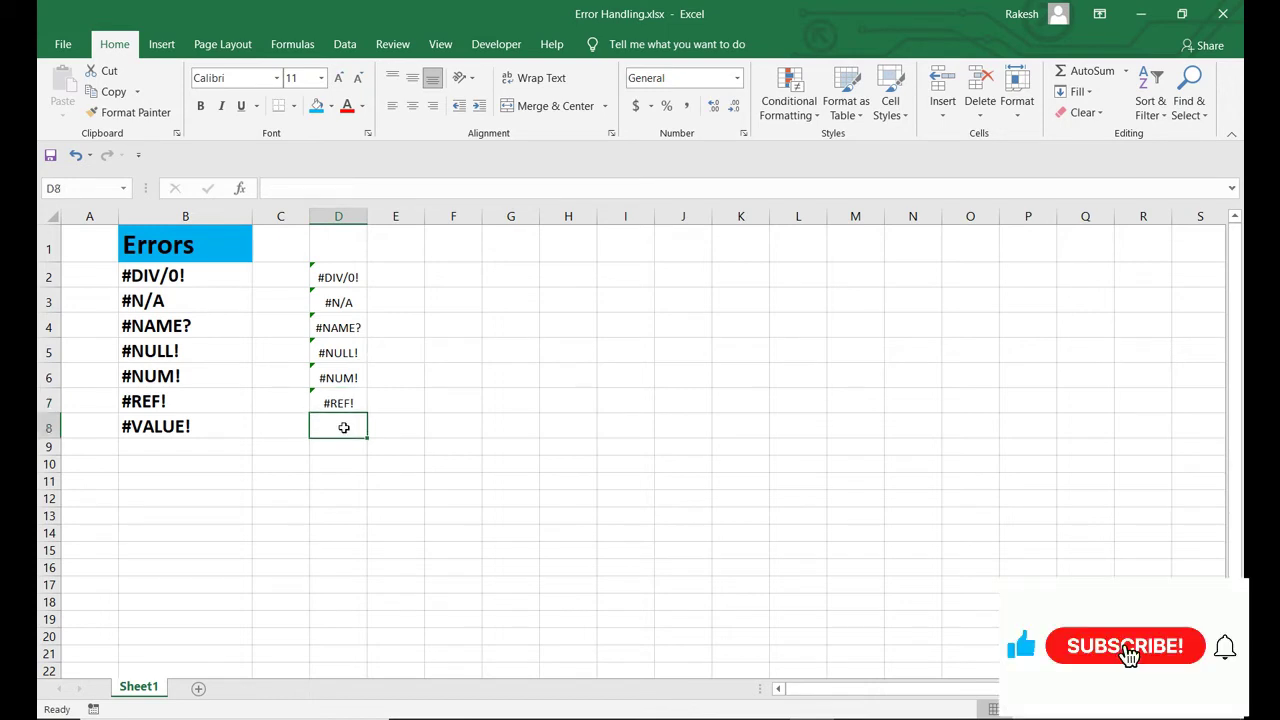
key("Tab")
type("a")
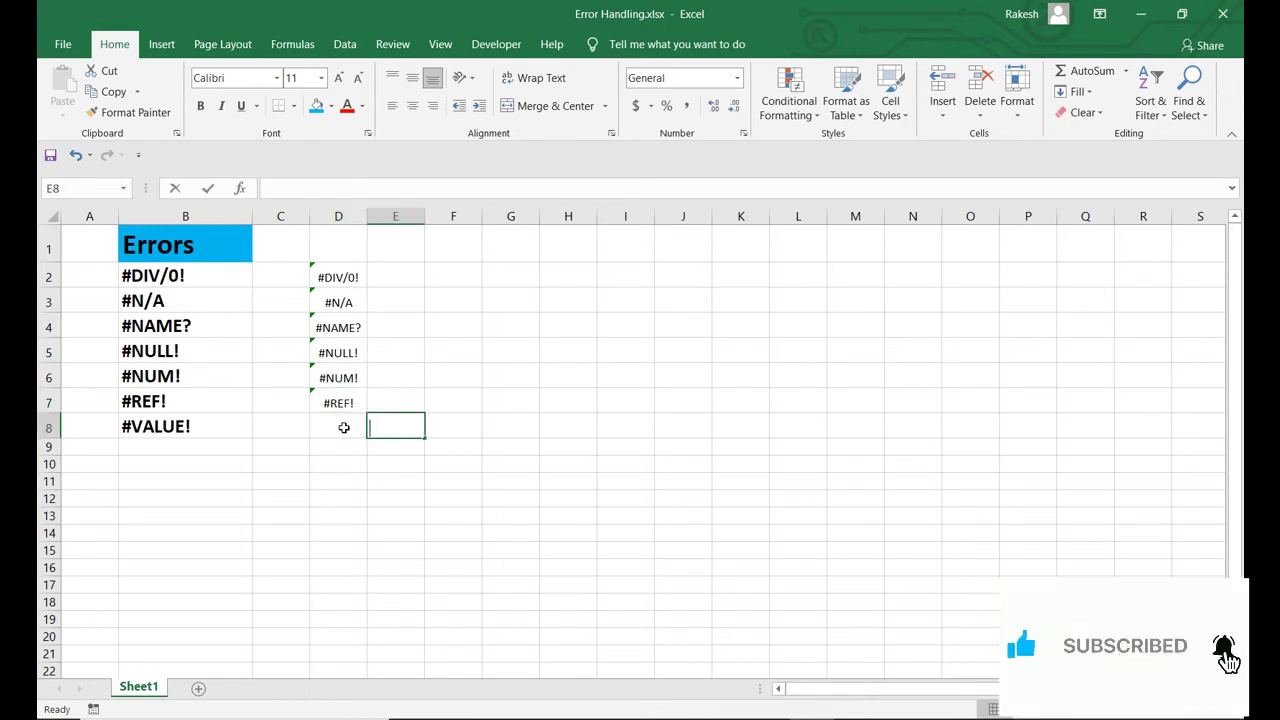
key("Tab")
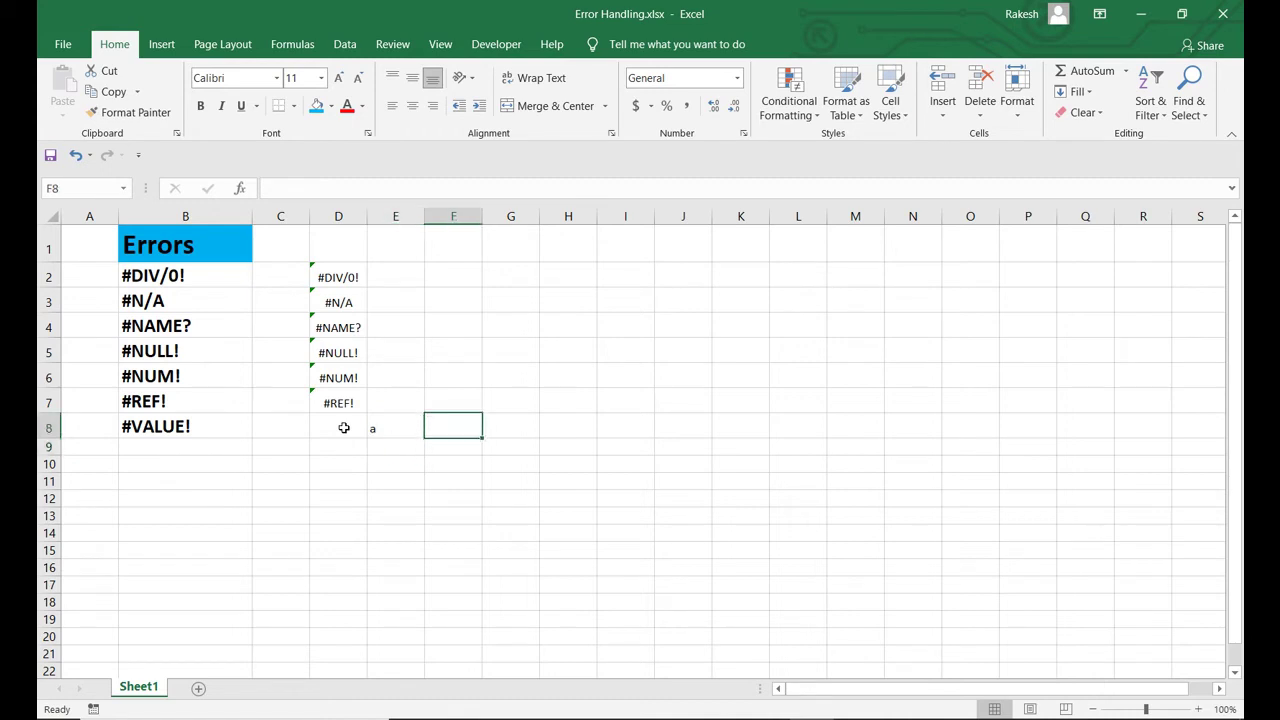
type("2")
key("Return")
key("Left")
key("Up")
key("Up")
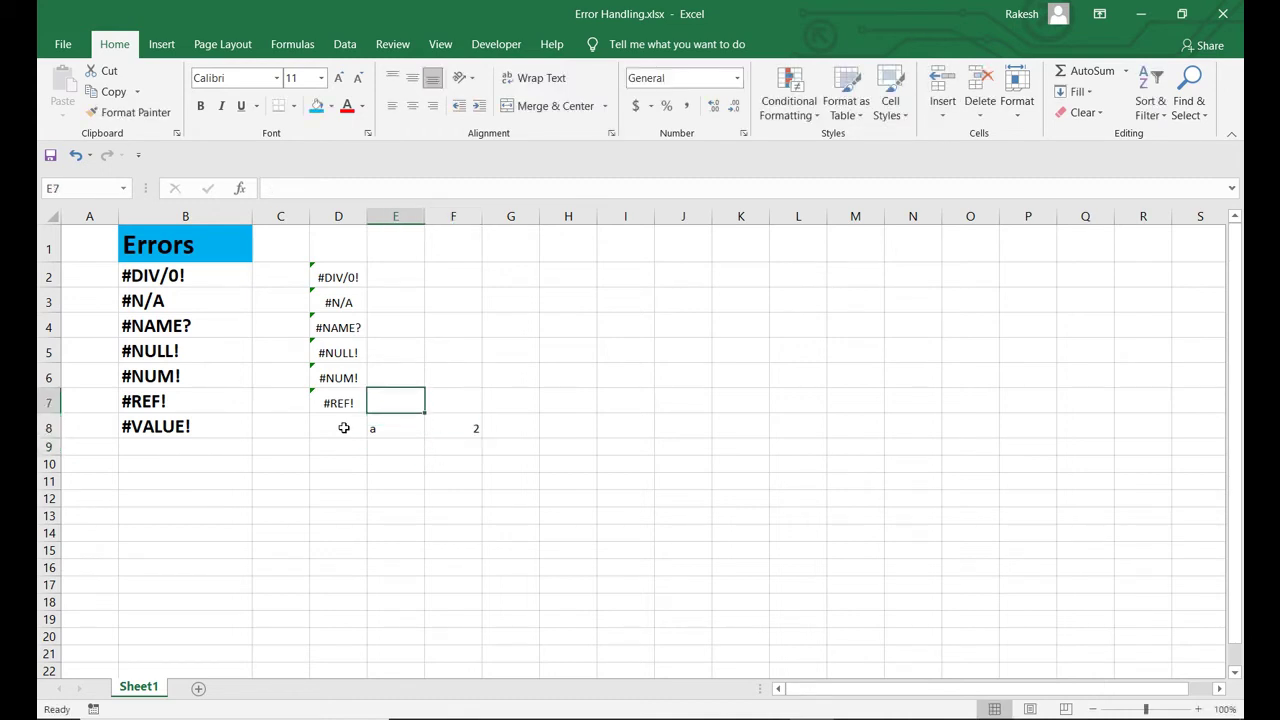
- Enter the formula =E8+F8 in cell D8
left_click(343, 427)
type("=")
key("Right")
type("+")
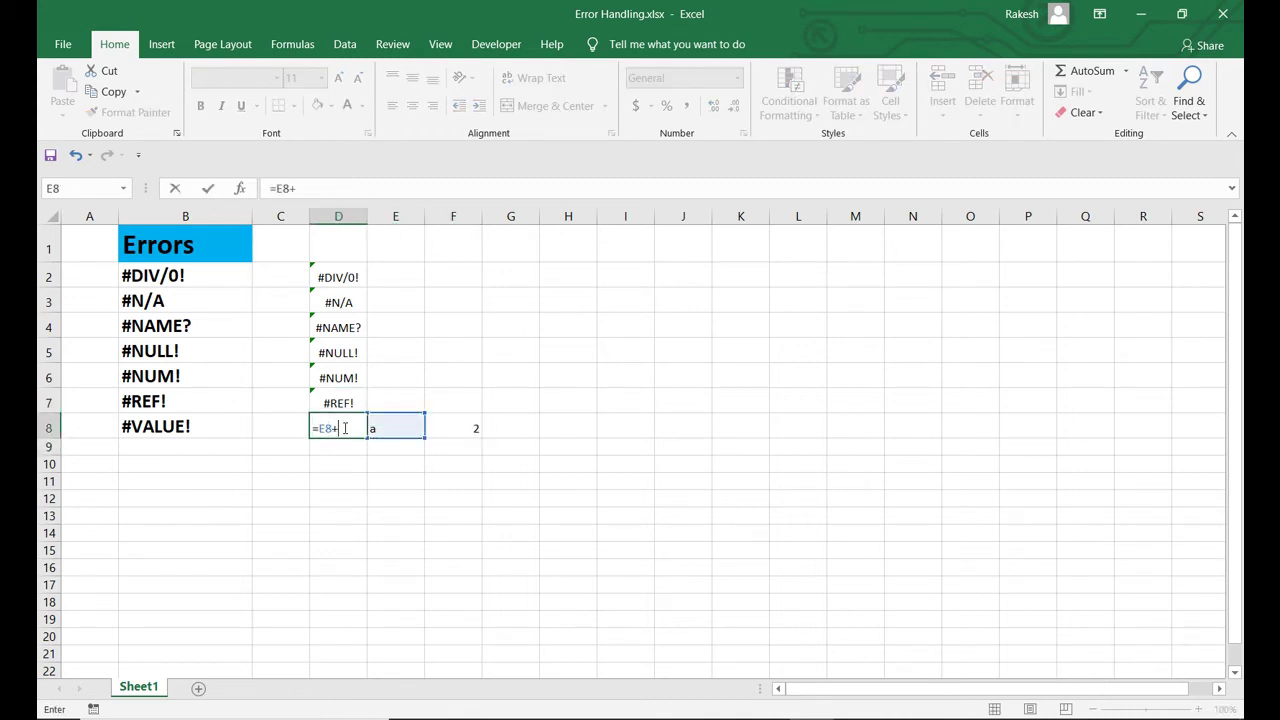
key("Right")
key("Right")
key("Return")
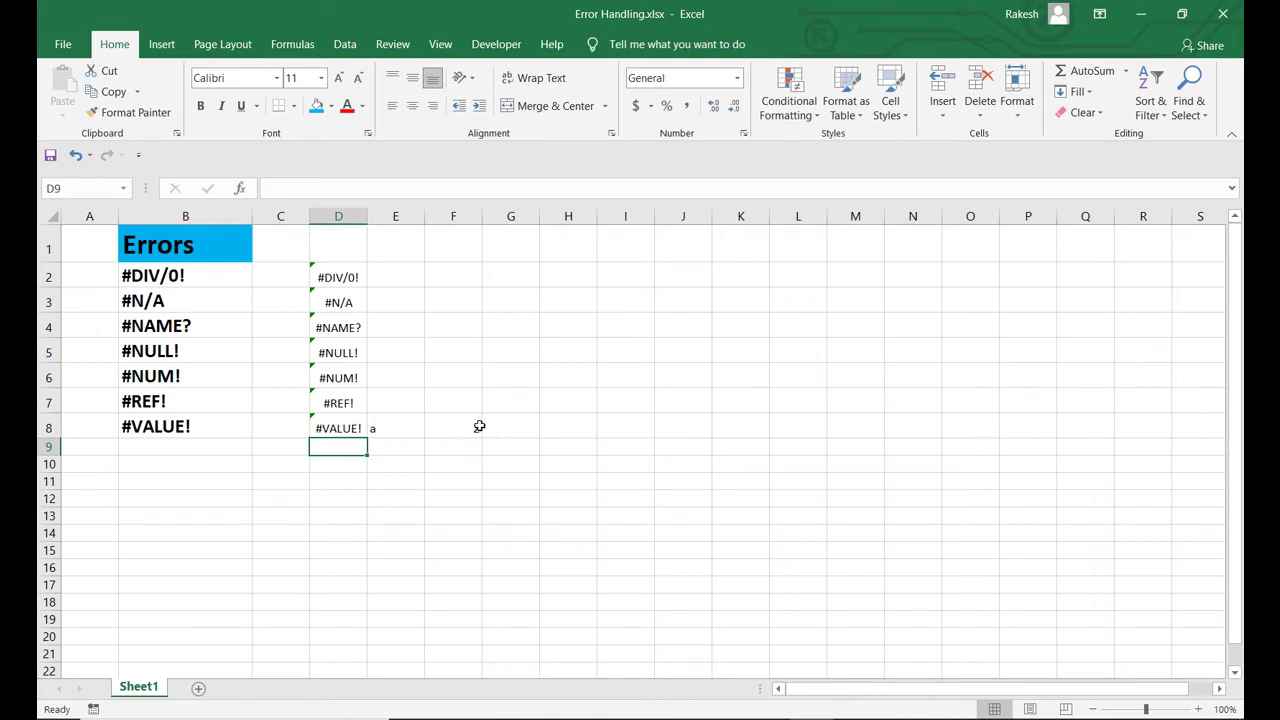
left_click(341, 430)
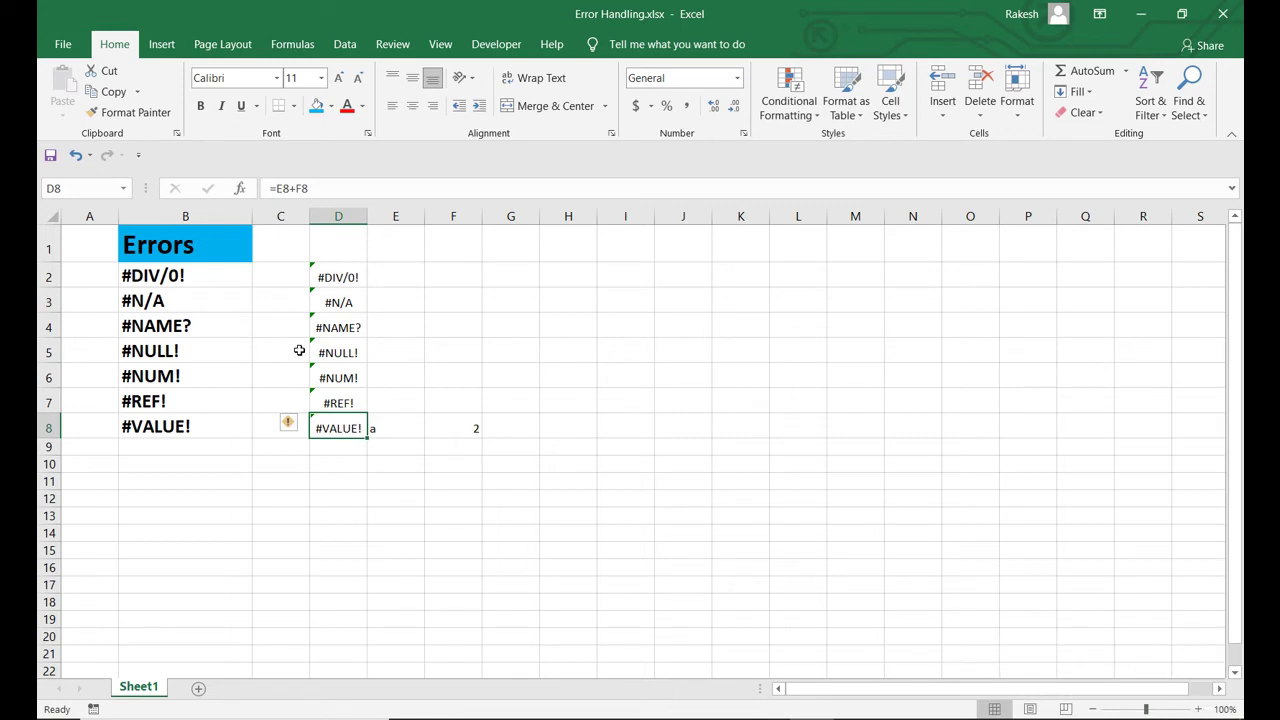
- Examine the IFERROR and IFNA function descriptions while starting a formula in cell E2, and discard the entry
left_click(383, 271)
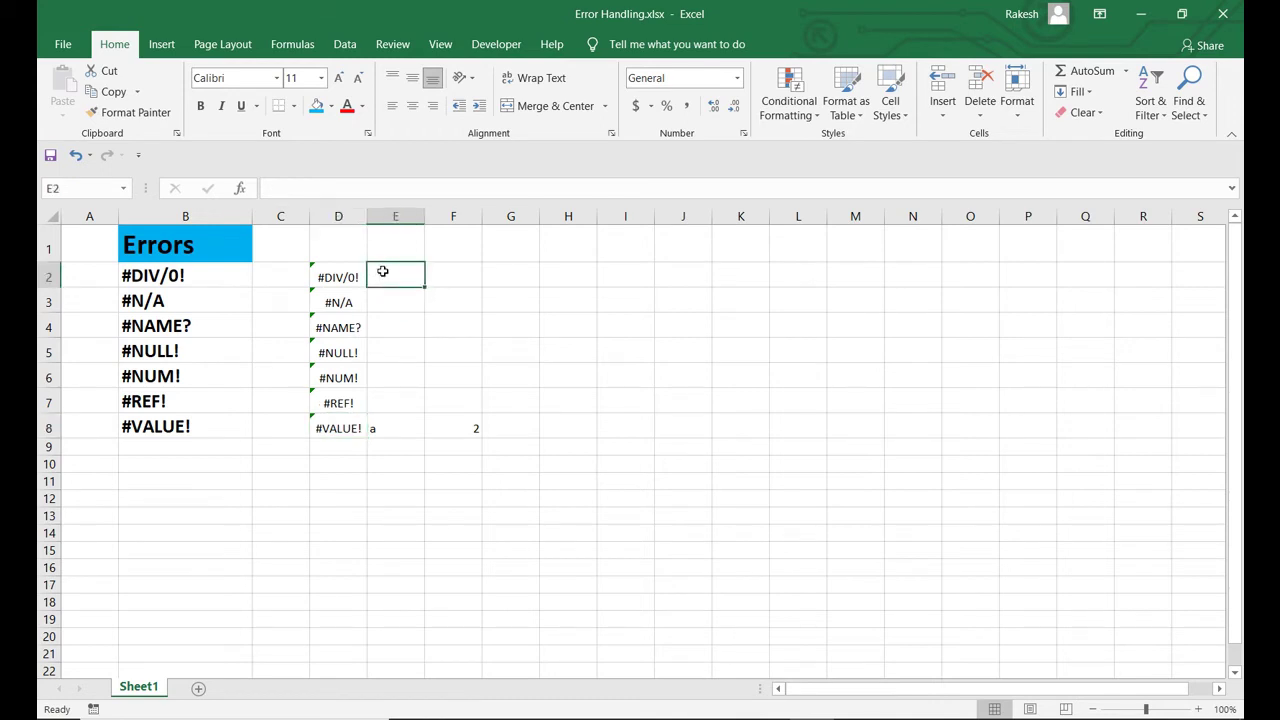
type("=")
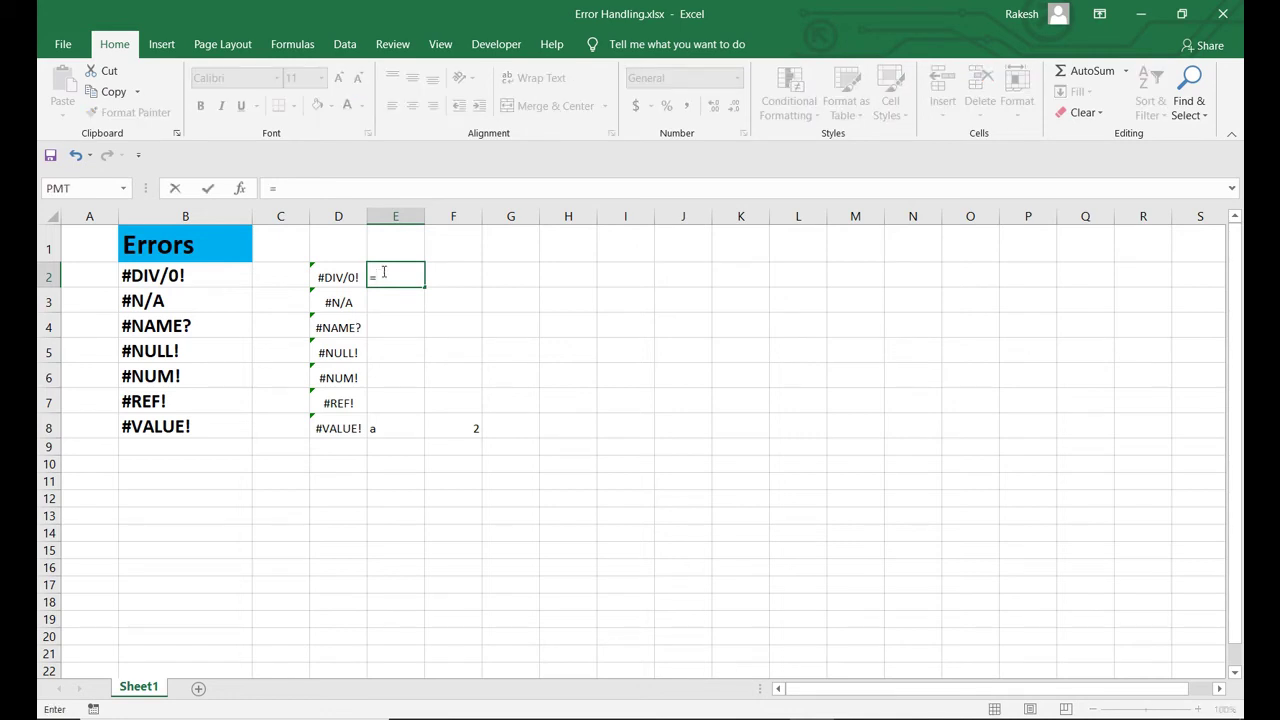
type("if")
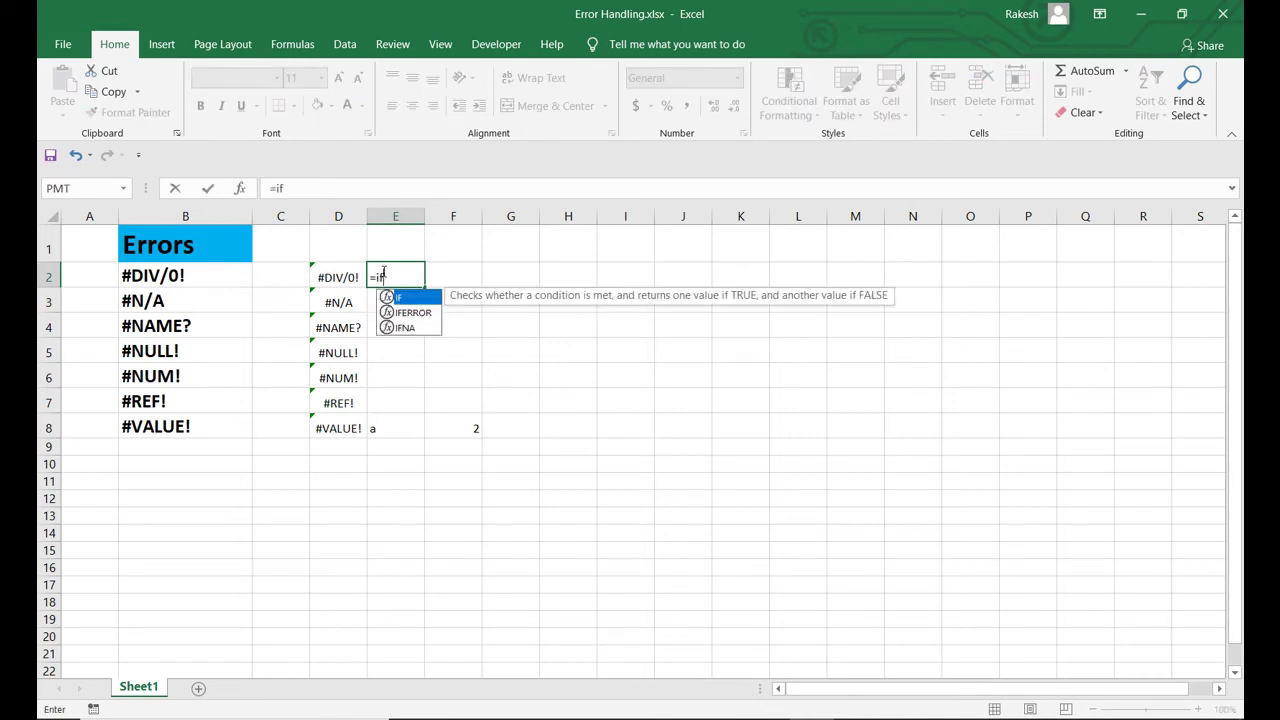
key("Down")
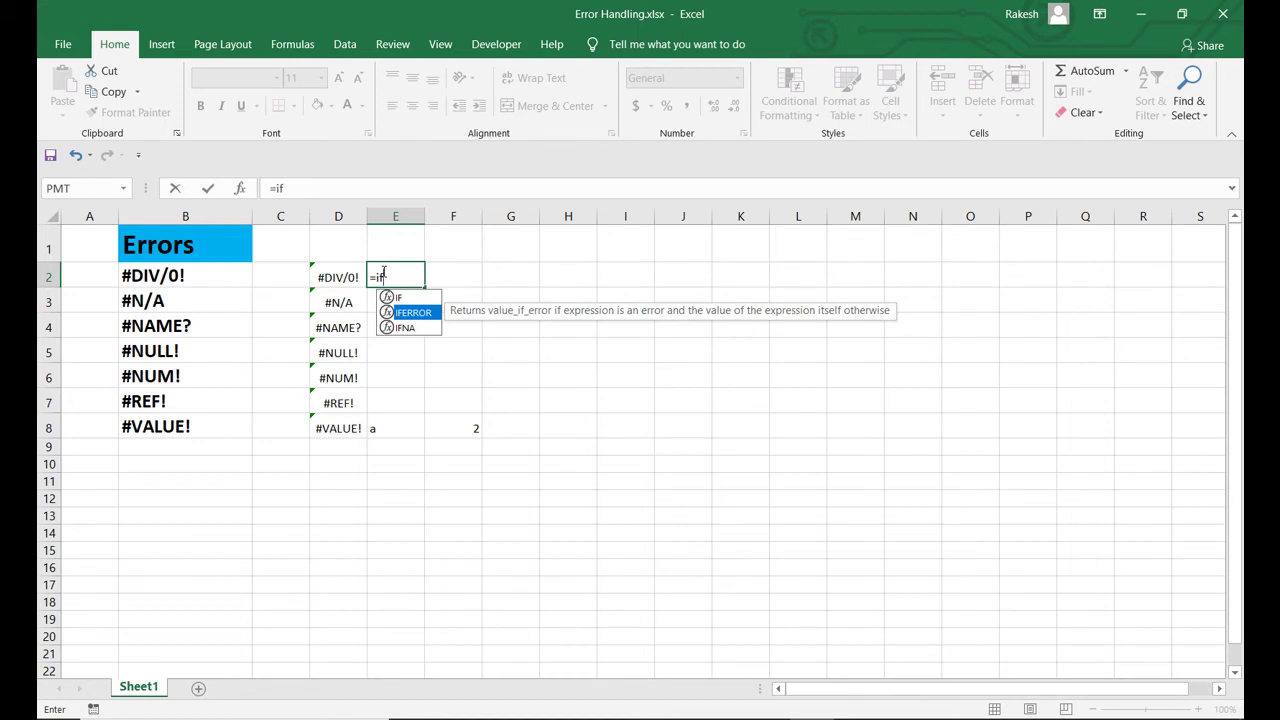
key("Down")
key("Up")
key("Down")
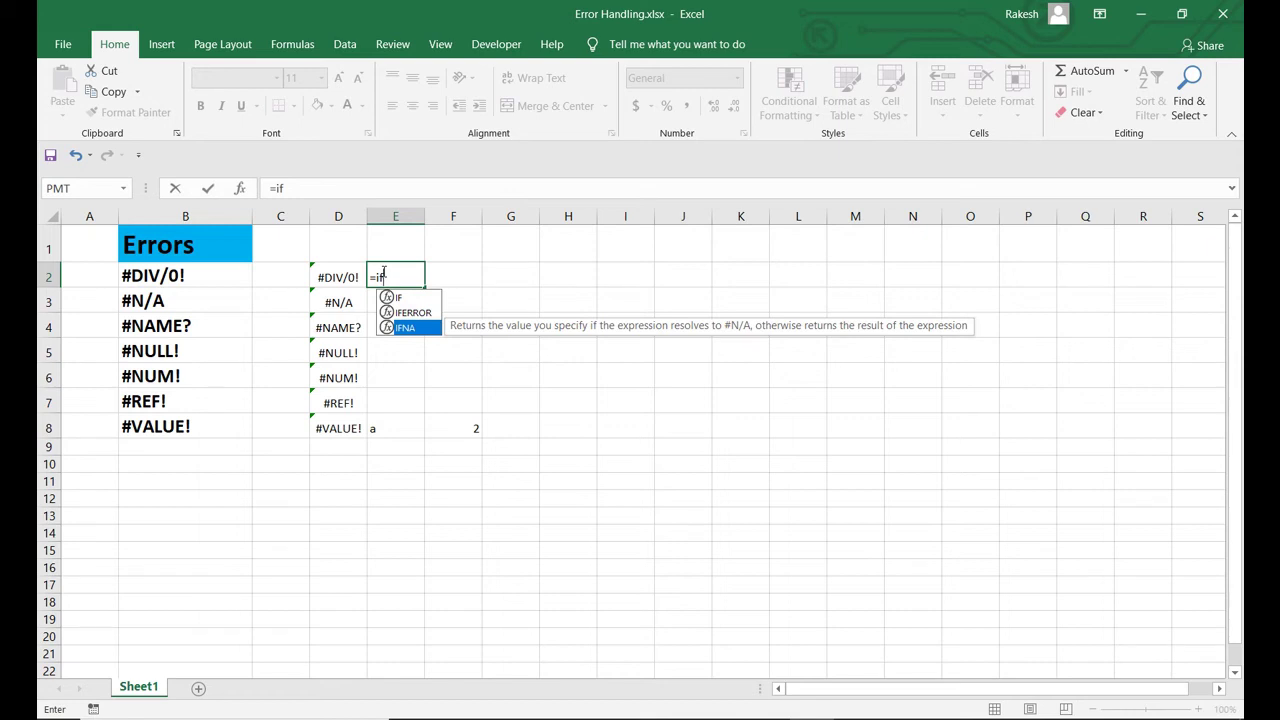
key("Left")
key("Right")
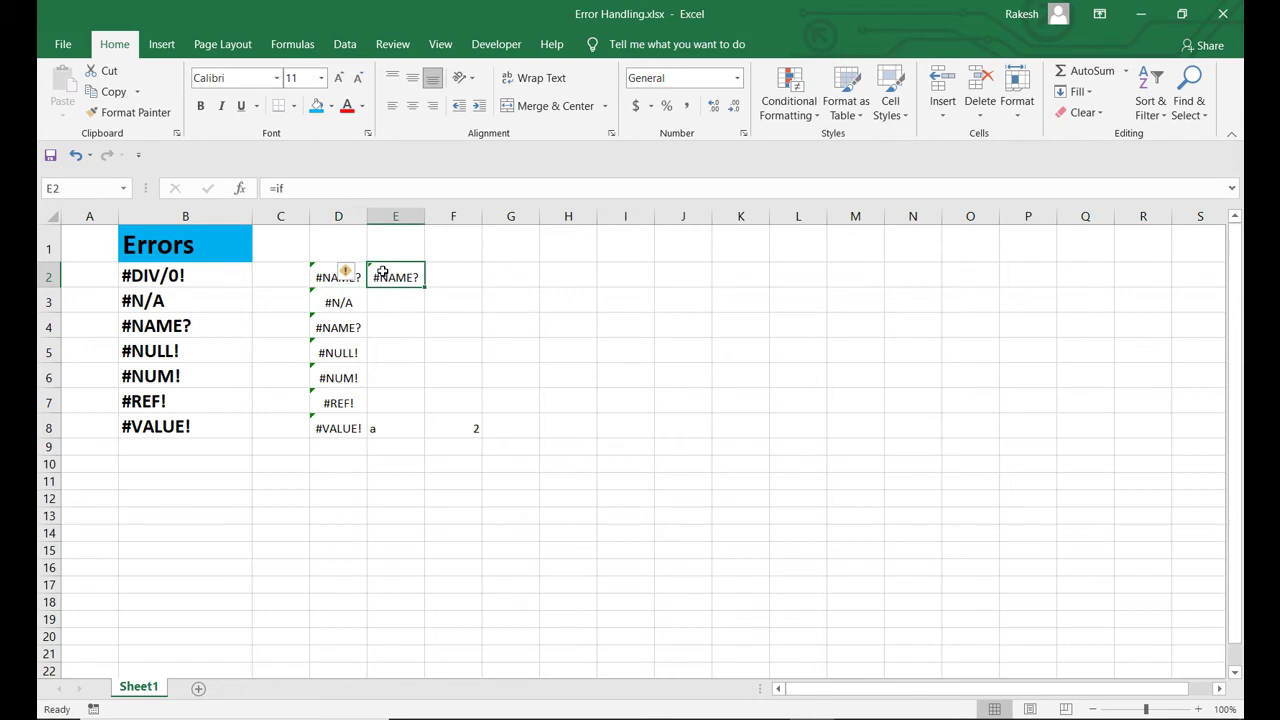
key("Delete")
- Review the error formulas in column D from D2 down to D4
key("Left")
key("Down")
key("Up")
key("Down")
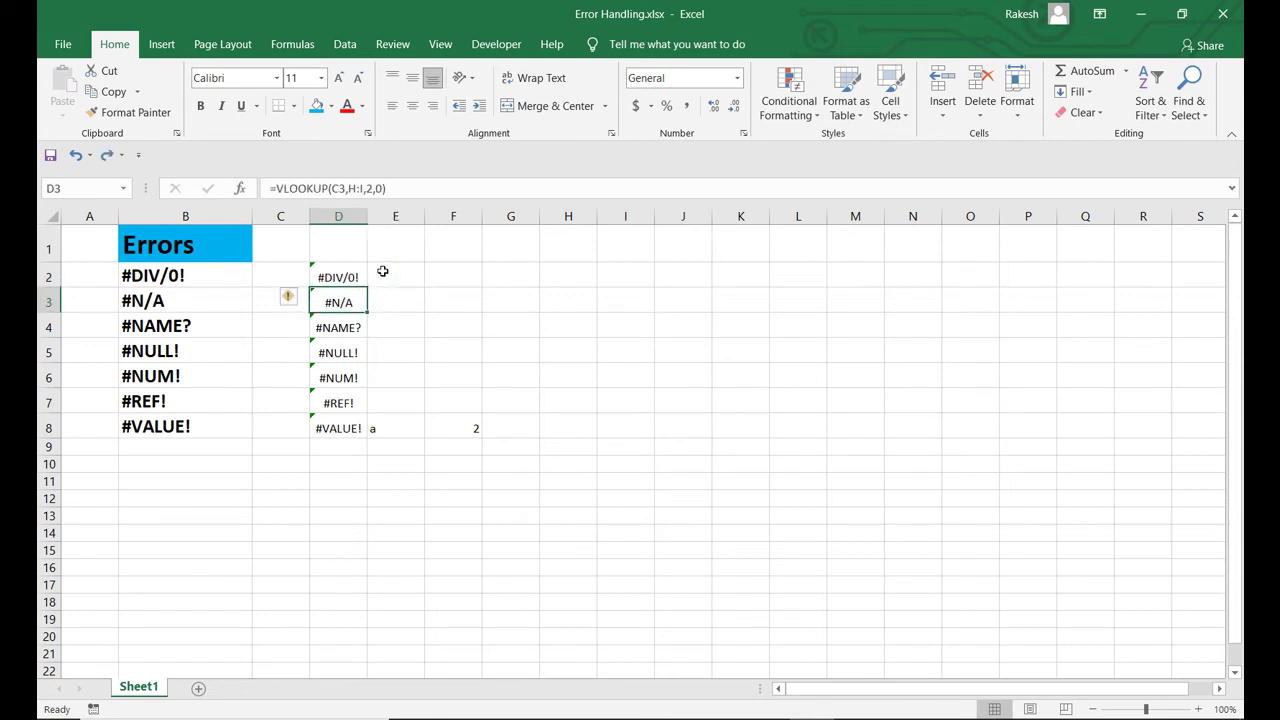
key("Down")
key("Down")
key("Up")
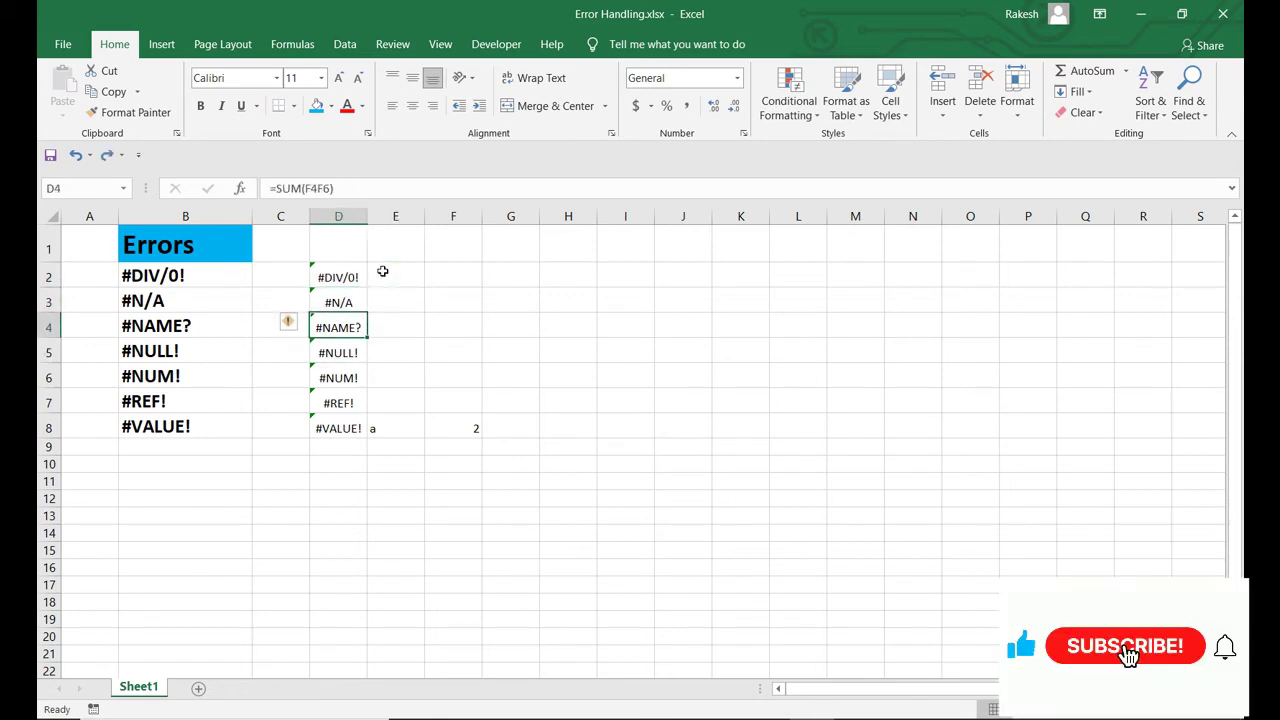
- Wrap the division formula in cell D2 with IFERROR returning an empty string, giving =IFERROR(E2/F2,"")
key("Up")
key("Up")
key("Up")
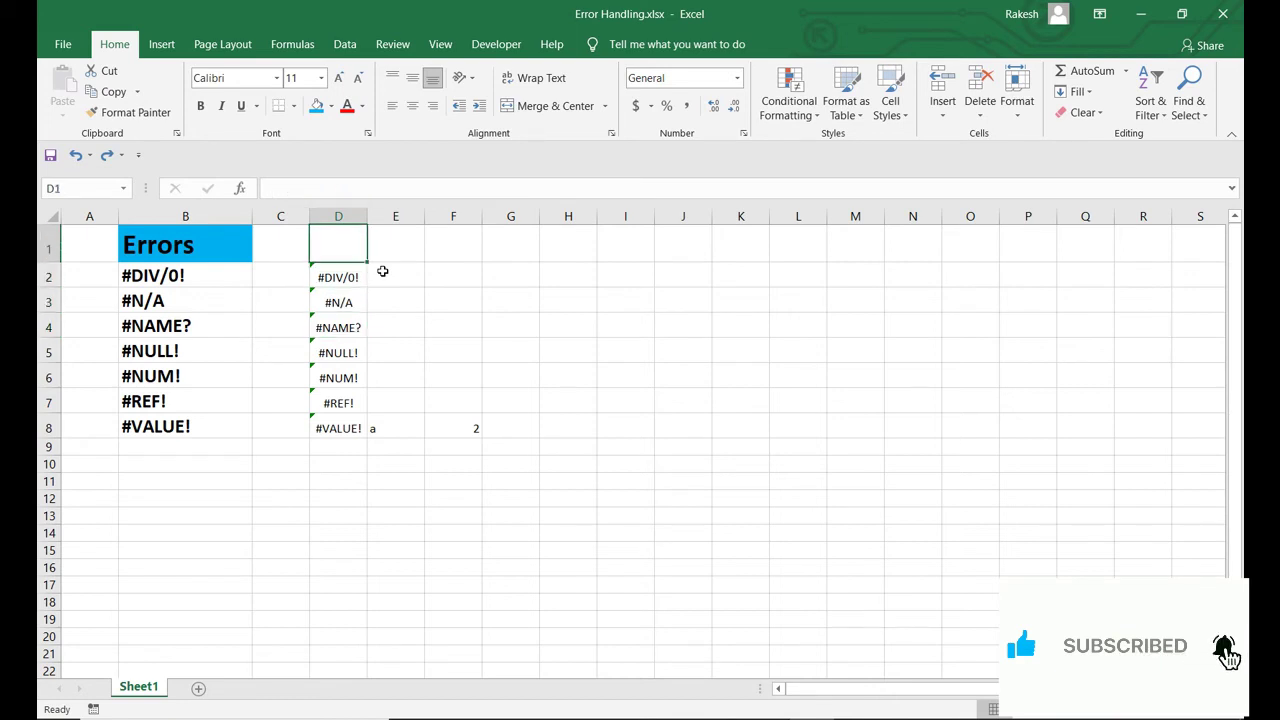
key("Down")
key("F2")
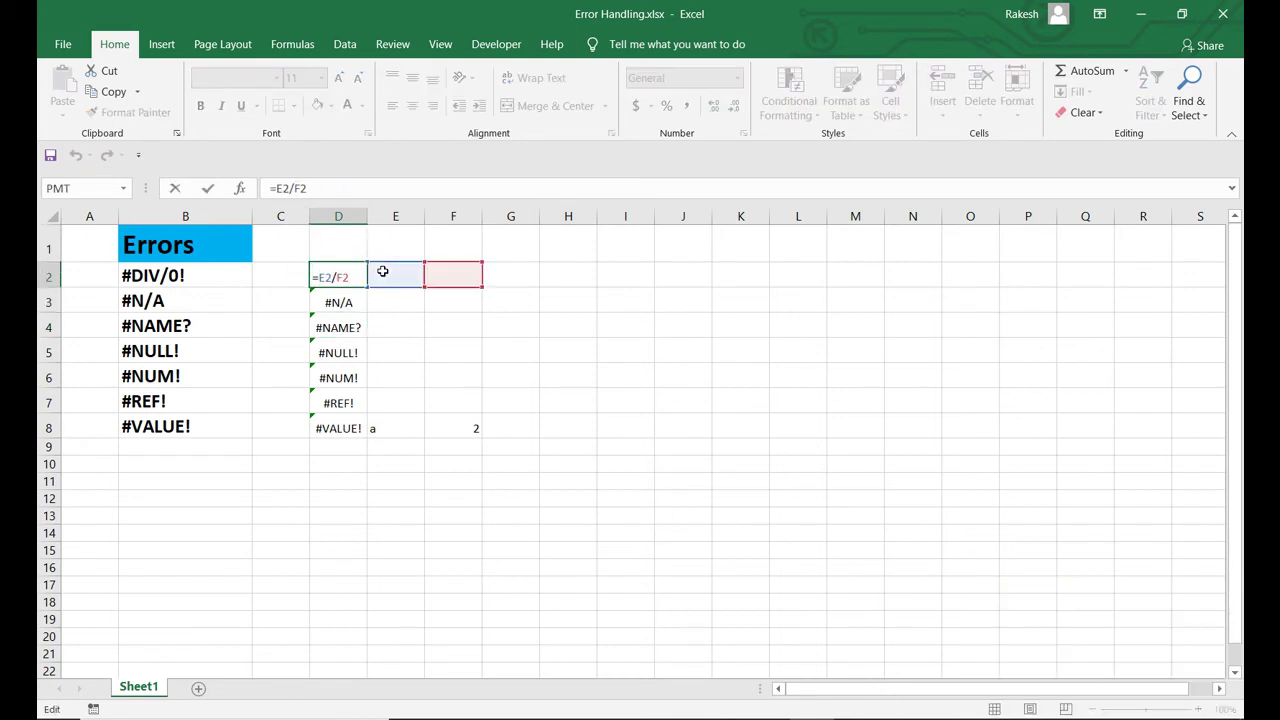
type("if")
key("Down")
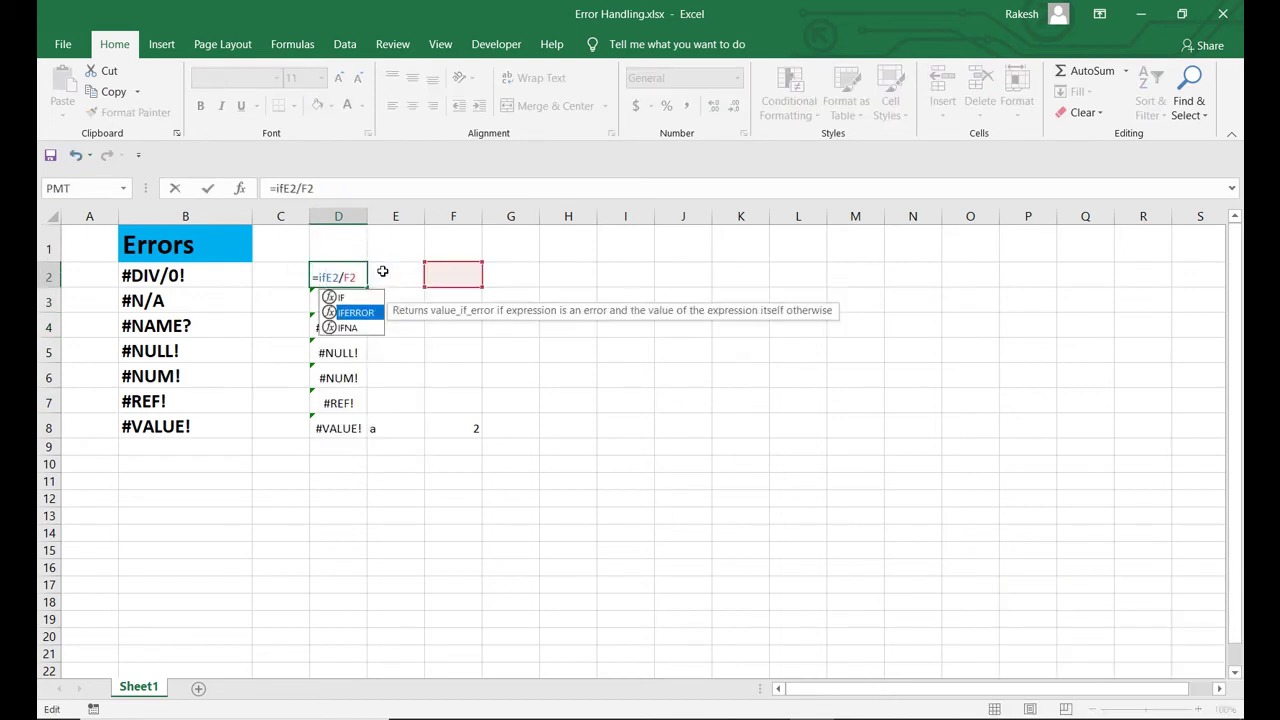
key("Tab")
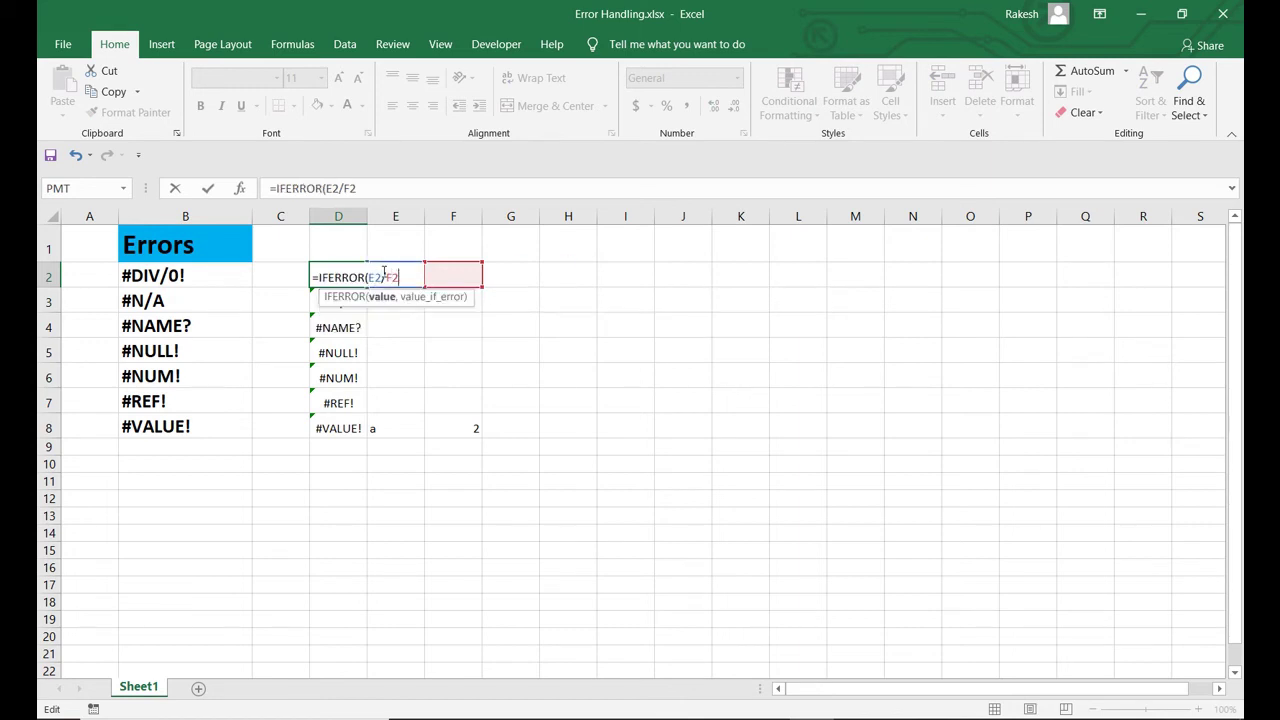
type(",\"\")")
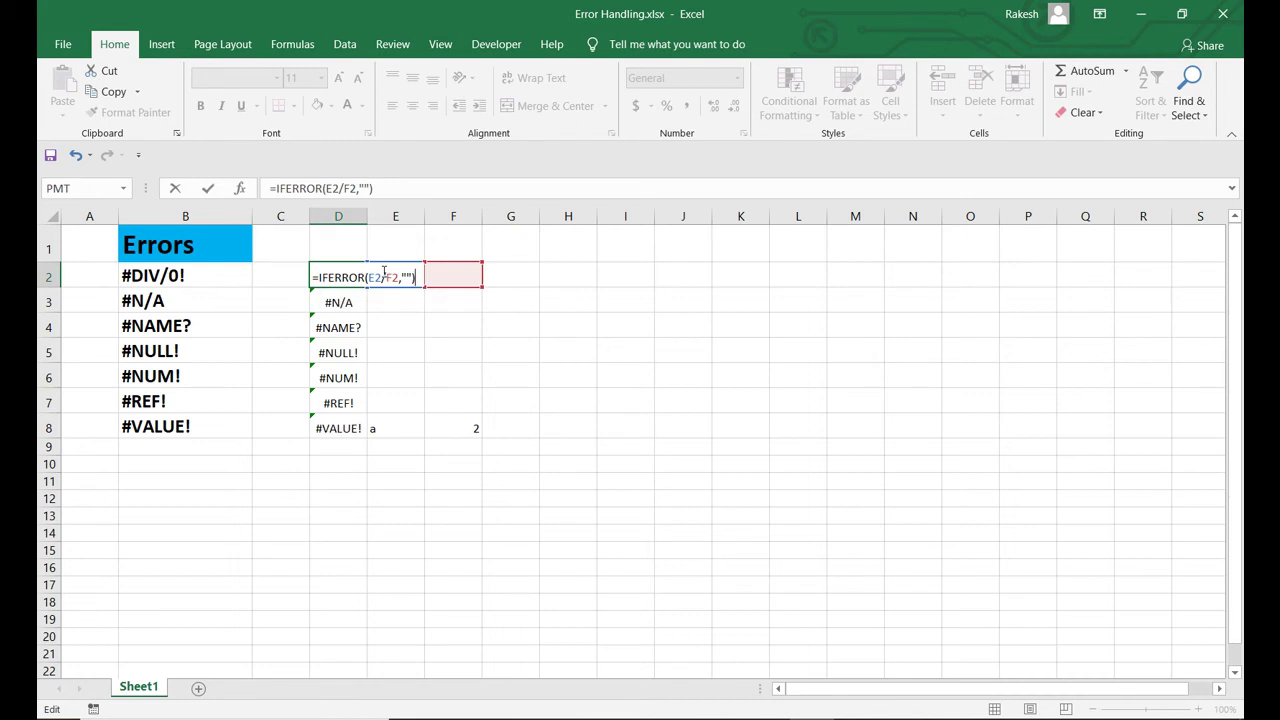
key("Return")
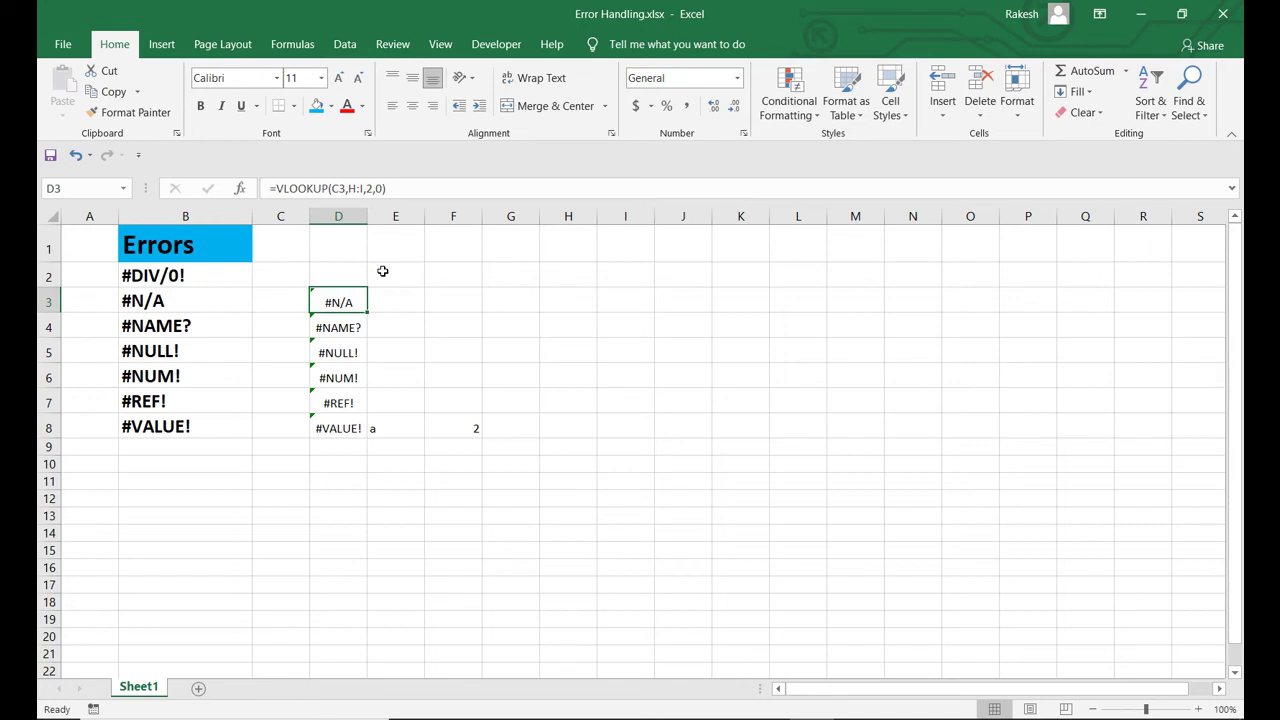
- Wrap the lookup formula in cell D3 with IFNA returning an empty string, giving =IFNA(VLOOKUP(C3,H:I,2,0),"")
key("F2")
key("Left")
key("Left")
key("Left")
key("Left")
key("Left")
key("Left")
key("Left")
key("Left")
key("Left")
key("Left")
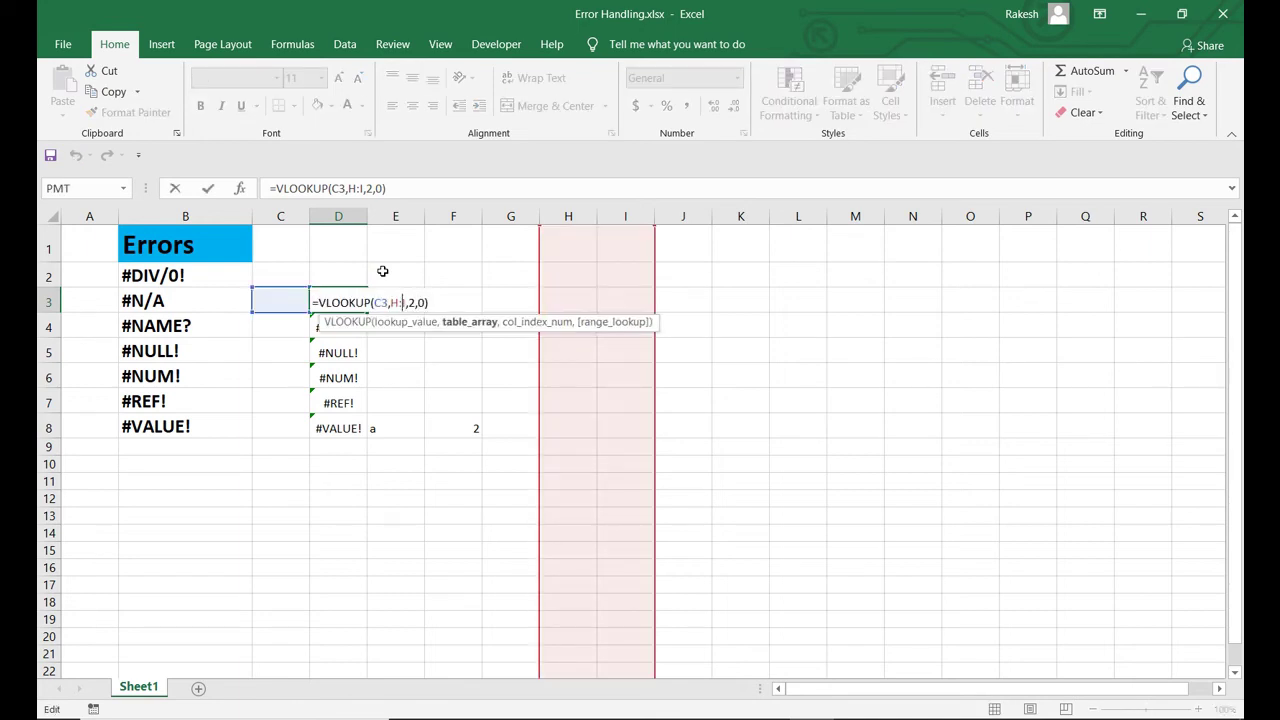
key("Left")
key("Left")
key("Left")
key("Left")
key("Left")
key("Left")
key("Left")
key("Left")
type("IF")
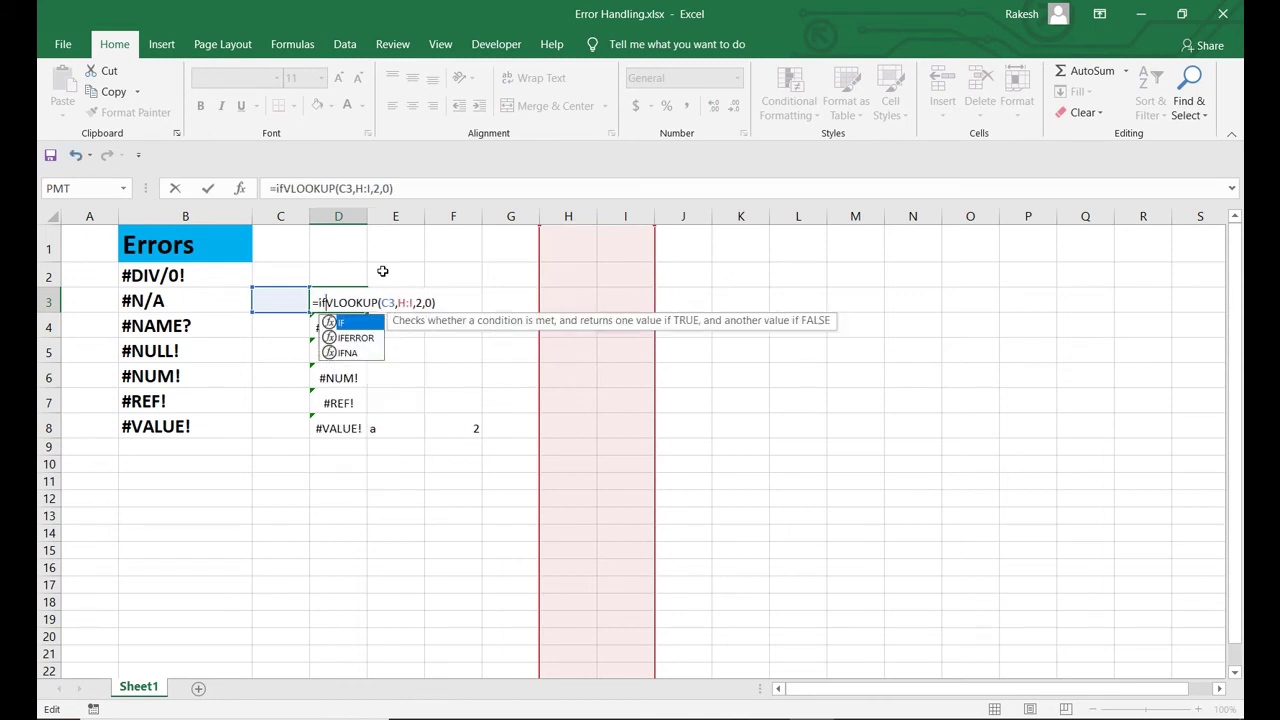
key("Down")
key("Down")
key("Tab")
key("Right")
key("Right")
key("Right")
key("Right")
key("Right")
key("Right")
key("Right")
key("Right")
key("Right")
key("Right")
key("Right")
key("Right")
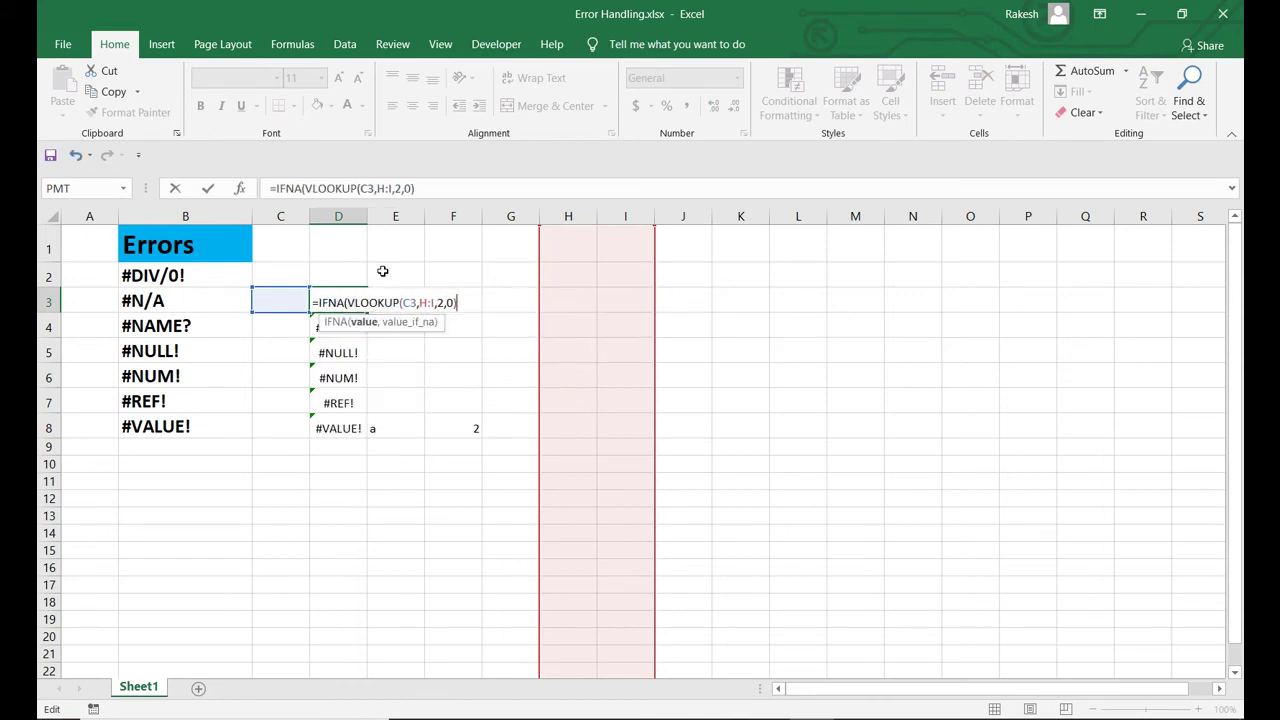
type(",")
type("\"\")")
key("Return")
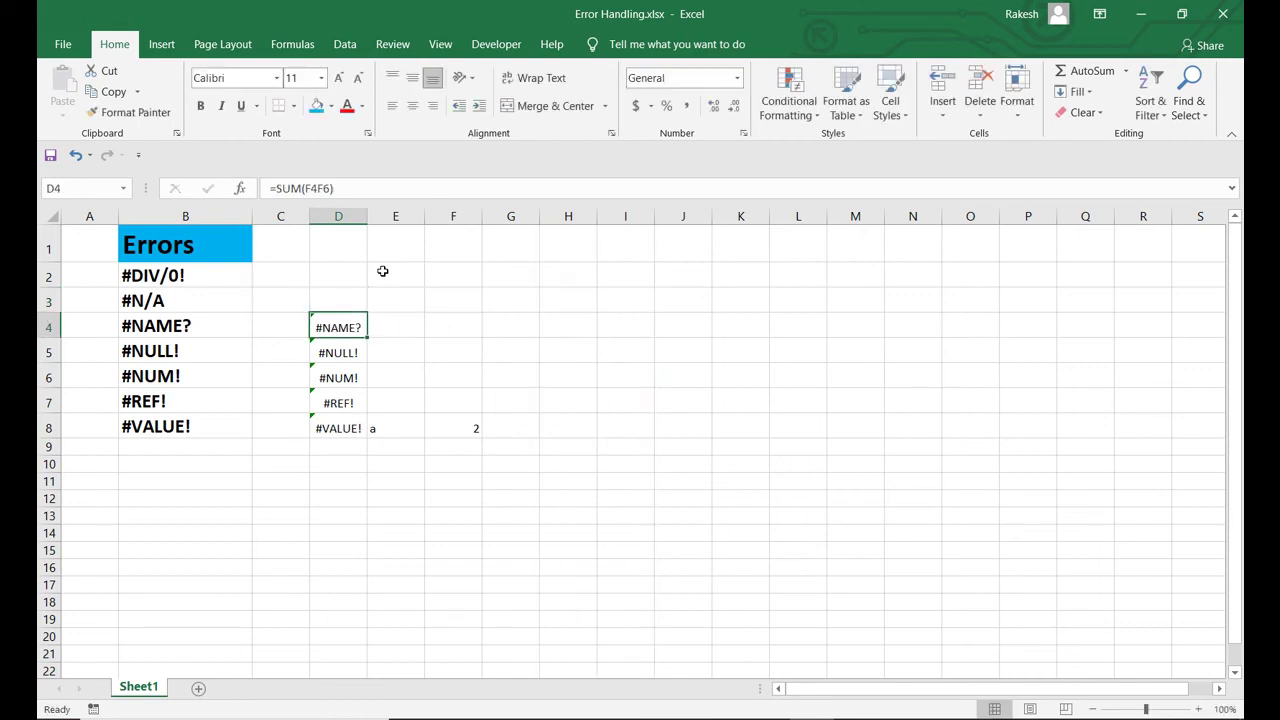
- Wrap the sum formula in cell D4 with IFERROR returning an empty string, giving =IFERROR(SUM(F4F6),"")
key("F2")
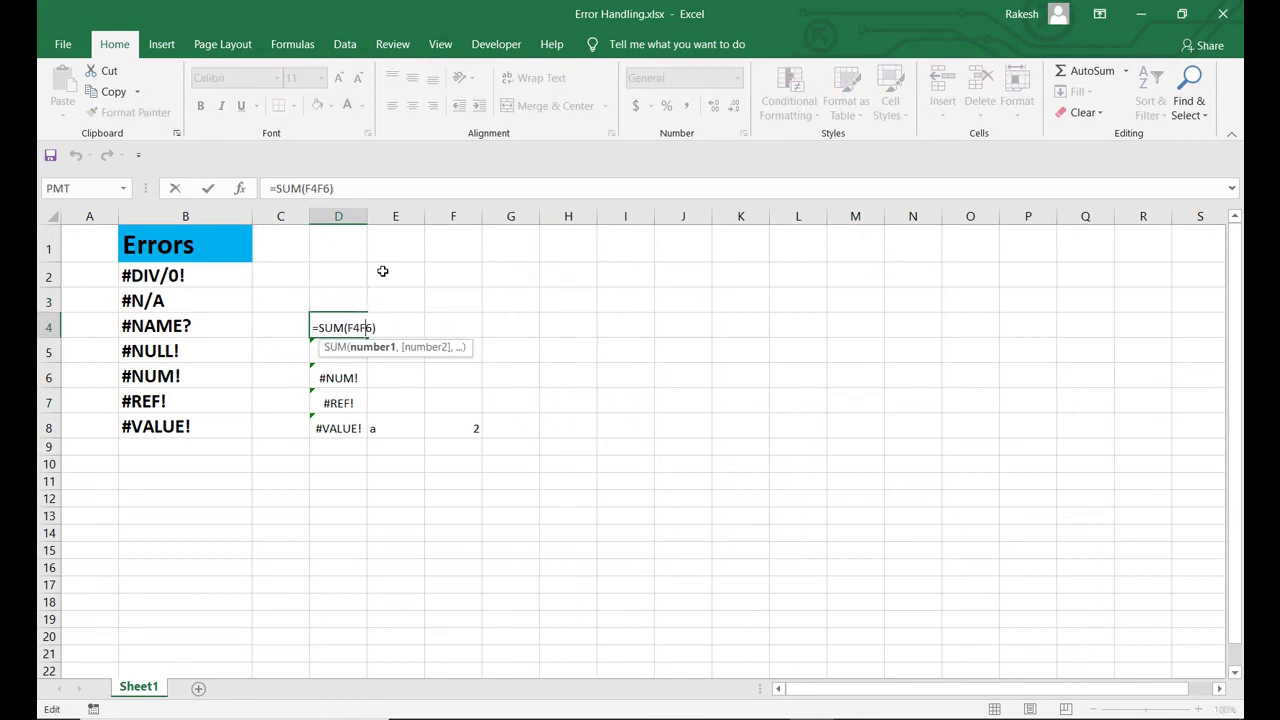
key("Home")
key("Right")
type("IFERROR(")
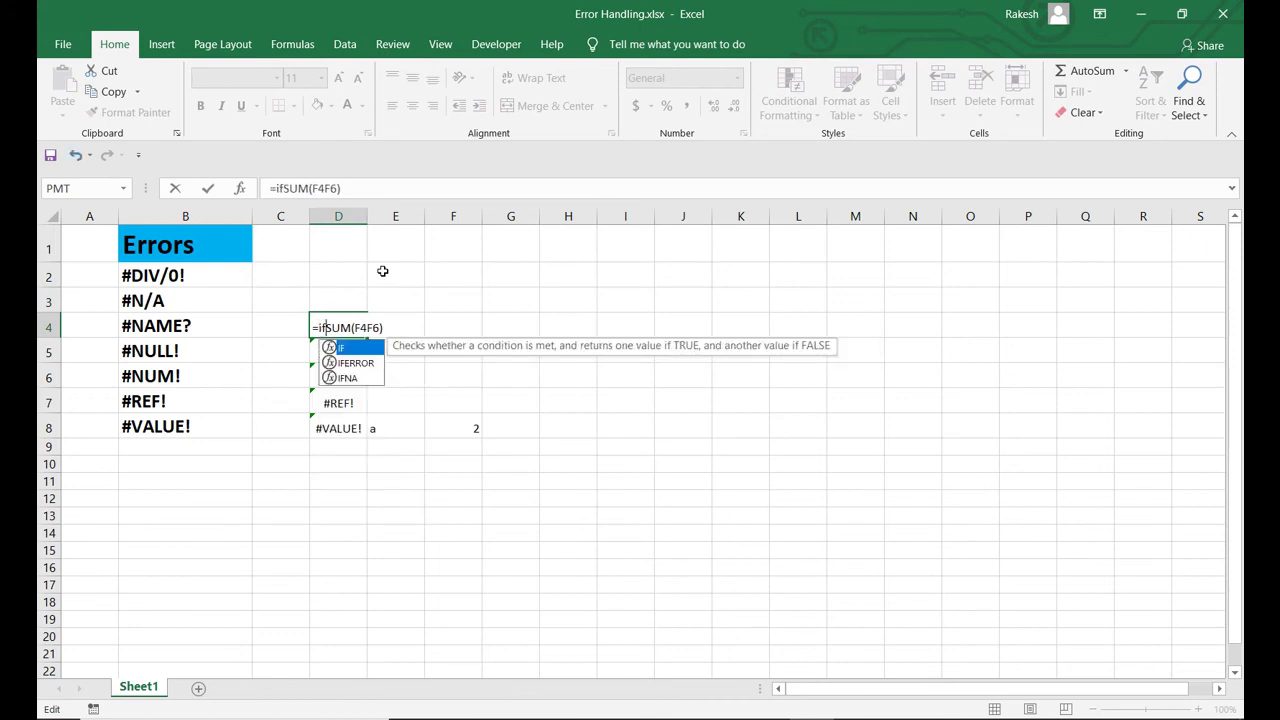
key("End")
type(",\"\")")
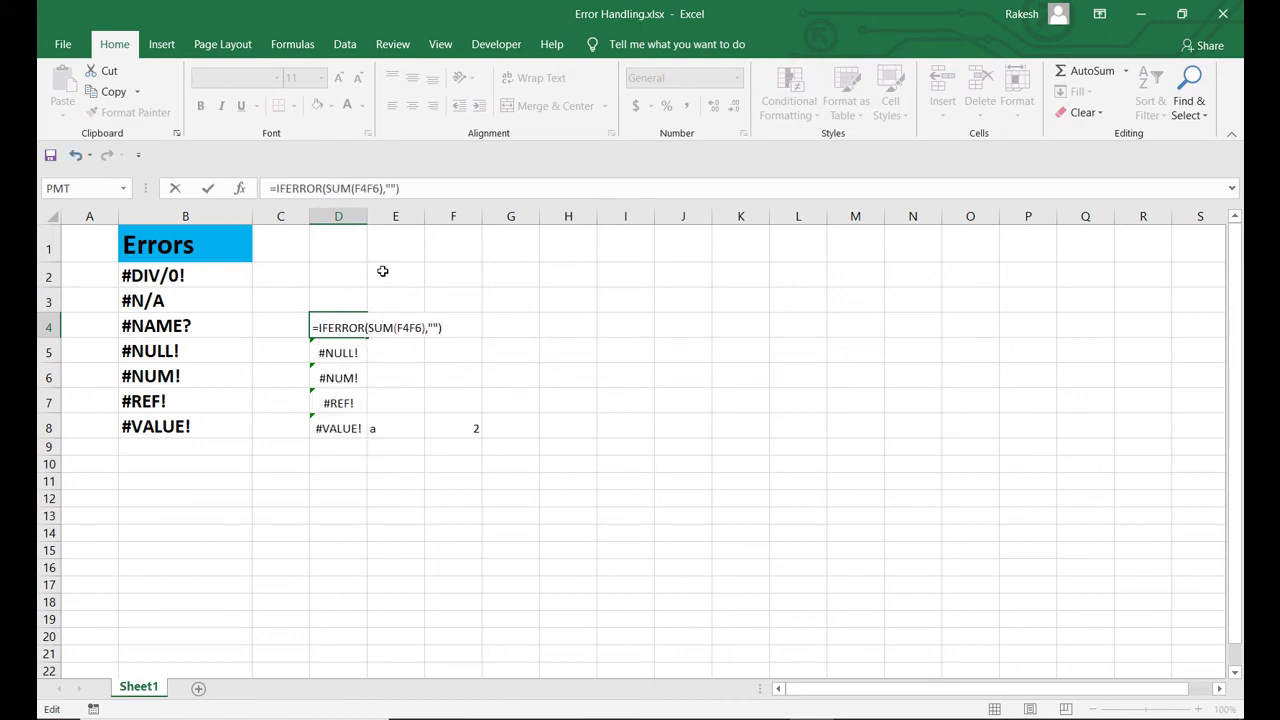
key("Return")
- Wrap the sum formula in cell D5 with IFERROR returning an empty string, giving =IFERROR(SUM(G3 G5),"")
key("F2")
key("Left")
key("Left")
key("Left")
key("Home")
key("Right")
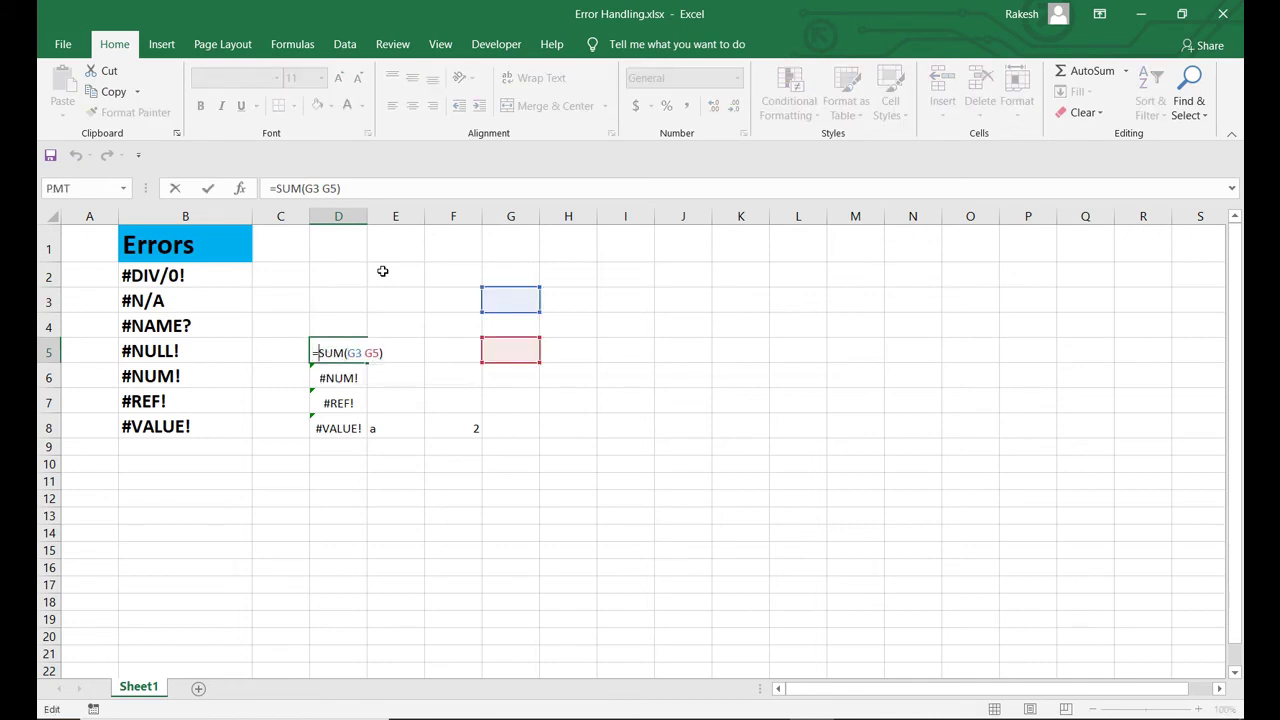
type("i")
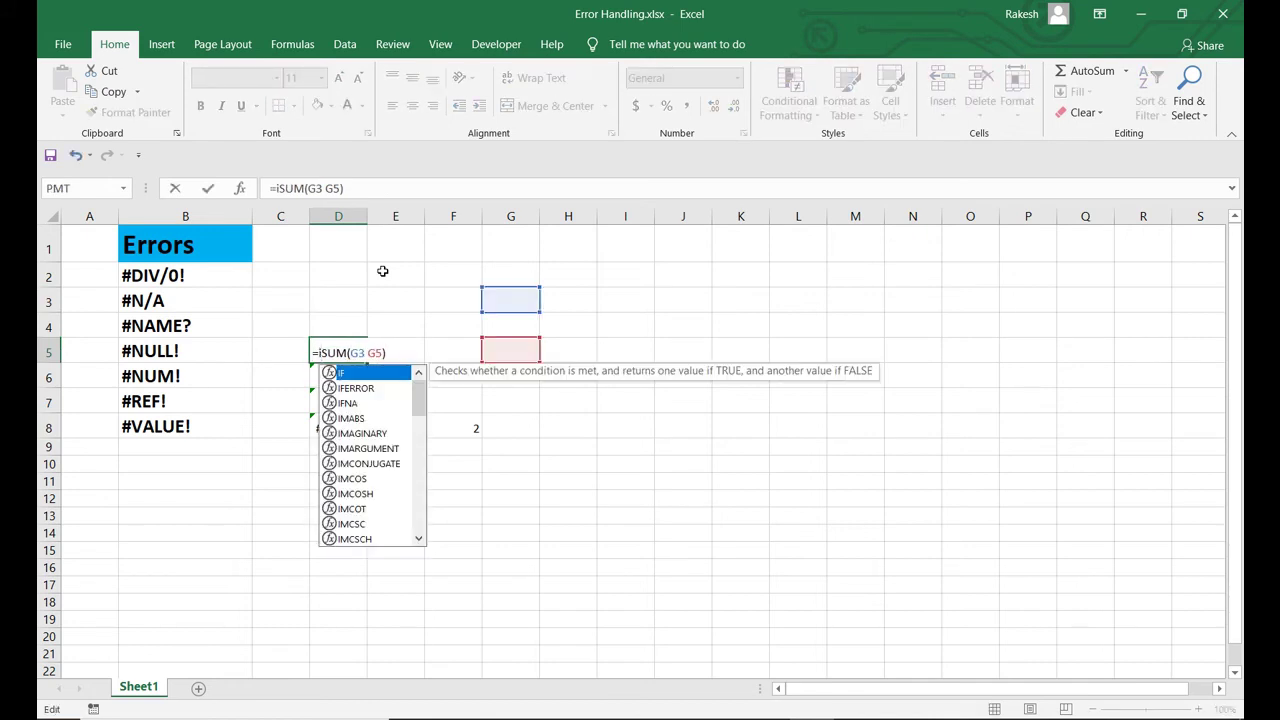
key("Down")
key("Tab")
key("Right")
key("Right")
key("Right")
key("Right")
key("Right")
key("Right")
key("Right")
key("Right")
key("Right")
key("Right")
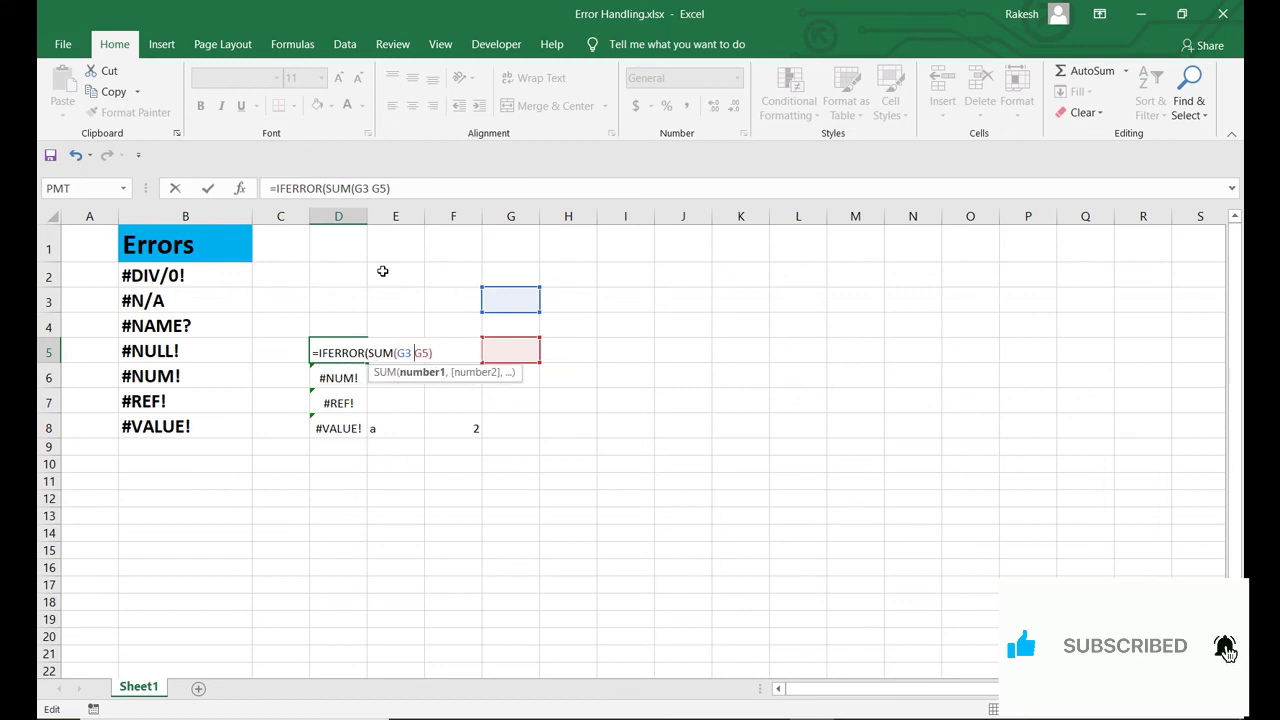
type(",\"\")")
key("Return")
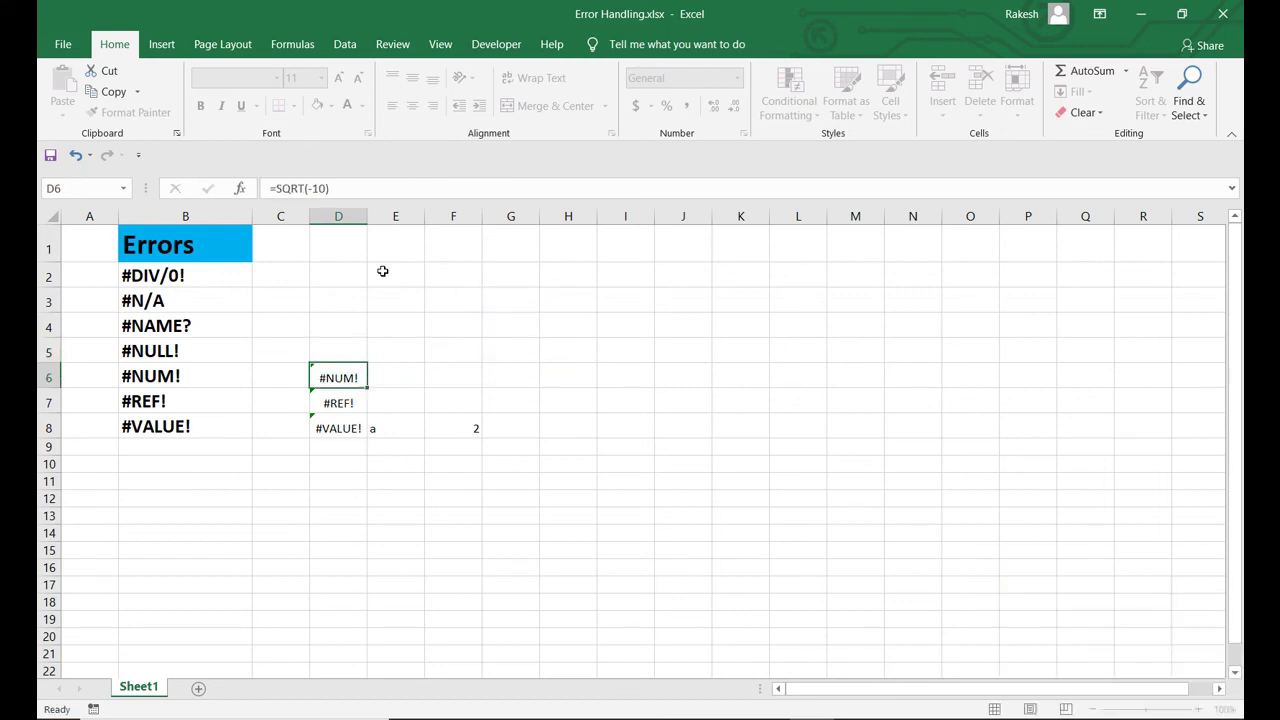
- Wrap the square root formula in cell D6 with IFERROR returning an empty string, giving =IFERROR(SQRT(-10),"")
key("F2")
key("Home")
key("Right")
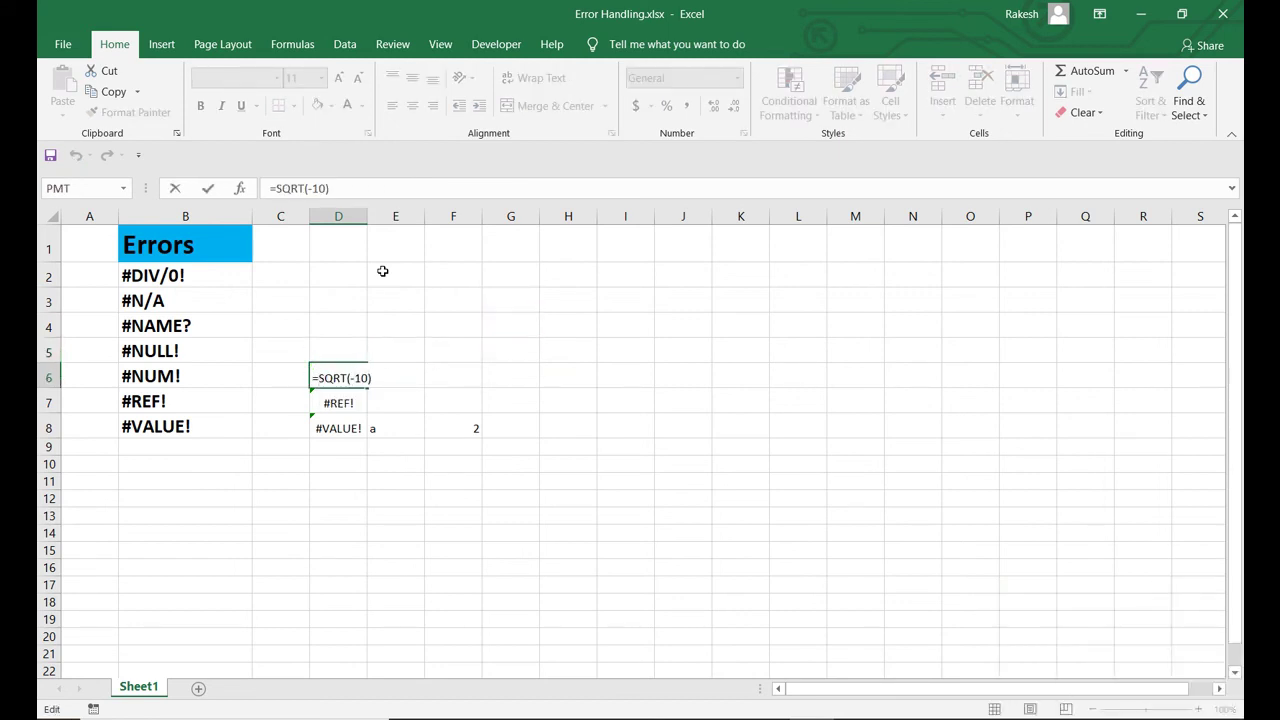
type("IFE")
key("Tab")
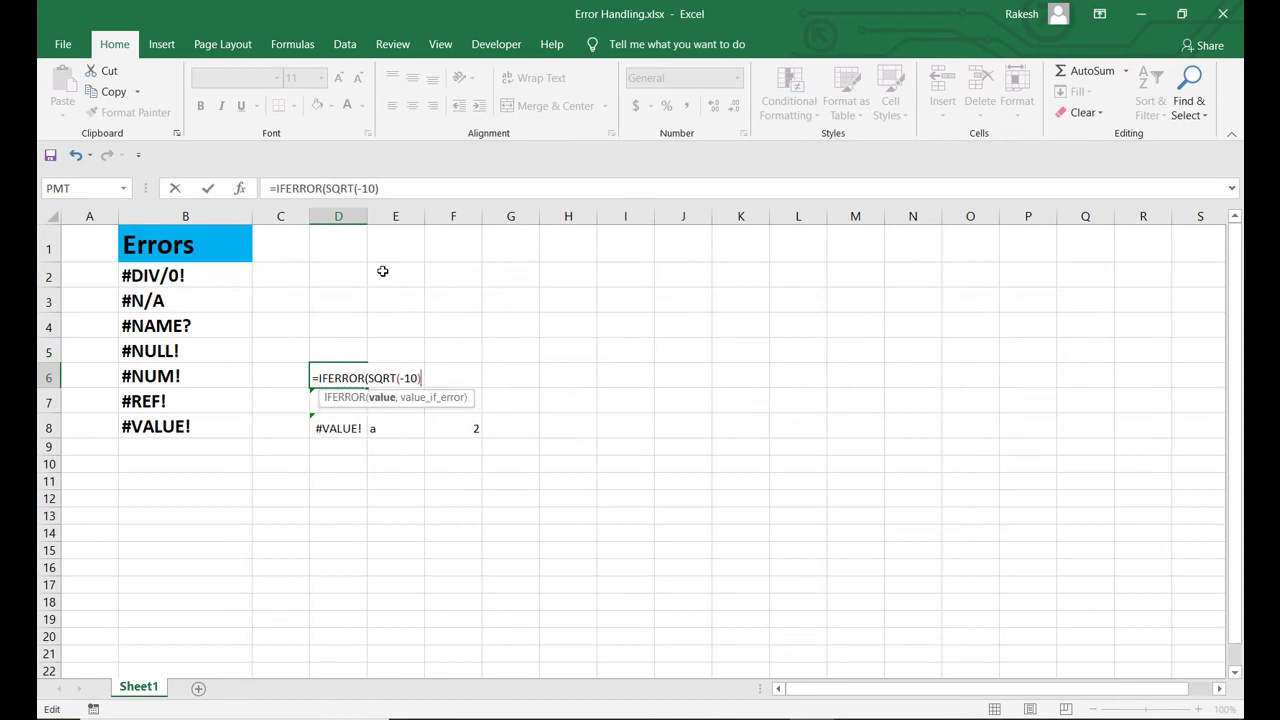
type(",\"\"")
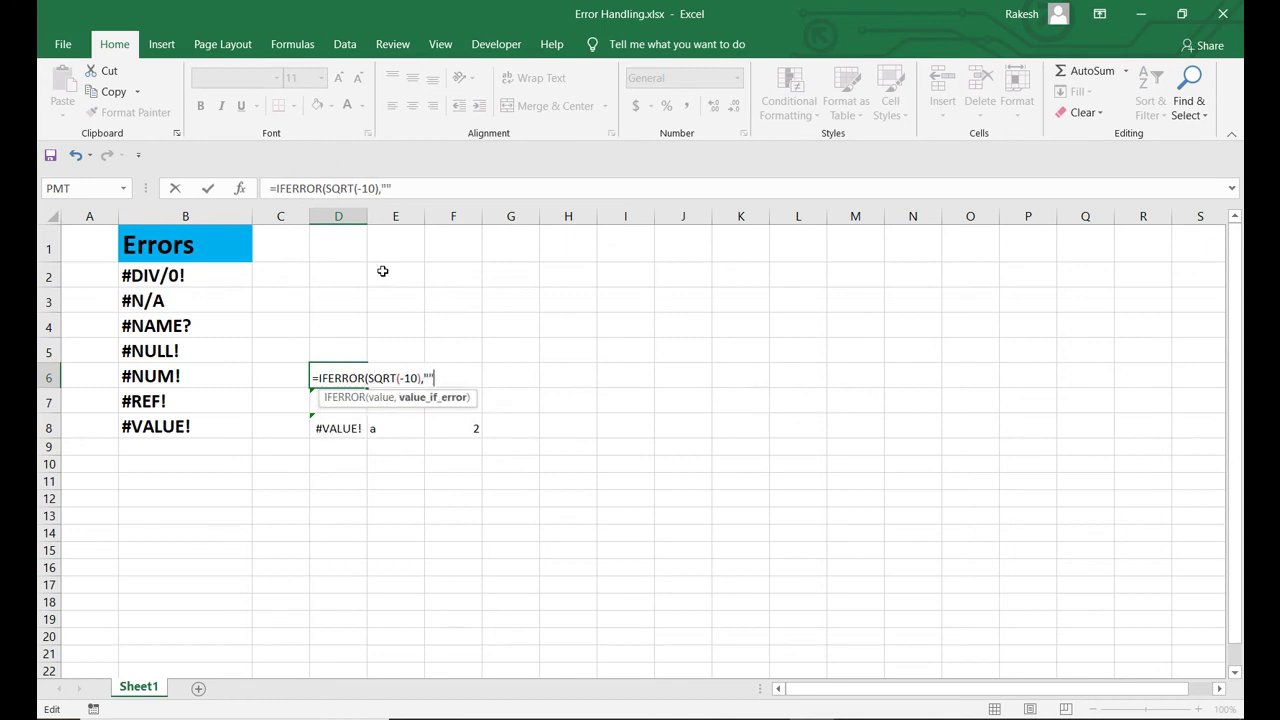
type(")")
key("Return")
- Wrap the addition formula in cell D7 with IFERROR returning an empty string, giving =IFERROR(G7+H7+#REF!,"")
key("F2")
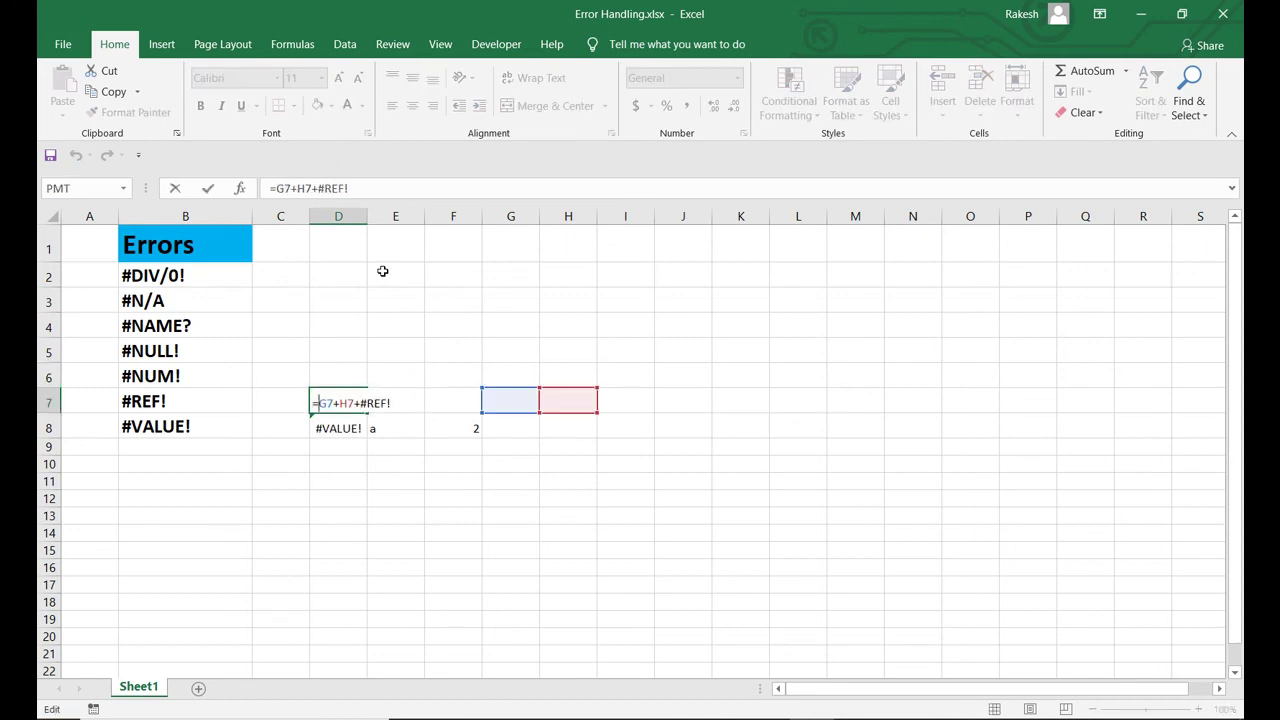
type("IFE")
key("Tab")
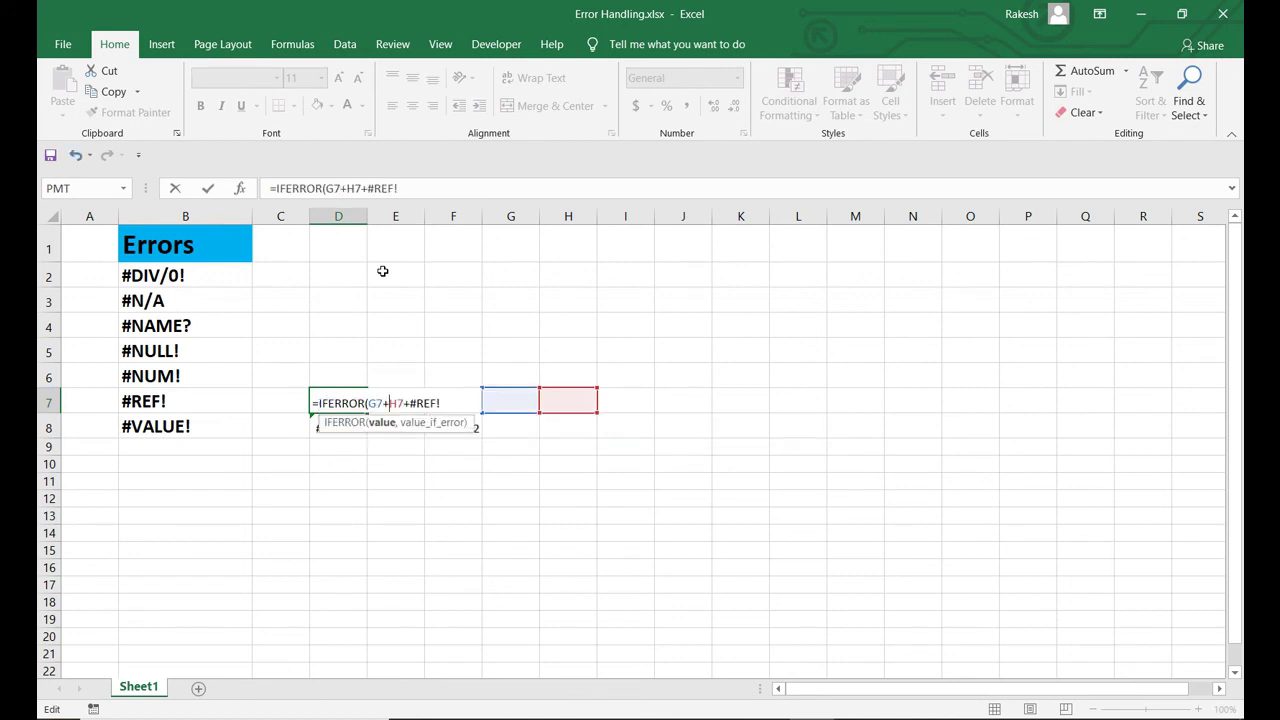
key("Right")
key("Right")
key("Right")
key("Right")
key("Right")
key("Right")
key("Right")
key("Right")
type(",\"\")")
key("Return")
- Wrap the addition formula in cell D8 with IFERROR returning an empty string, giving =IFERROR(E8+F8,"")
key("F2")
key("Left")
key("Left")
key("Left")
key("Left")
key("Left")
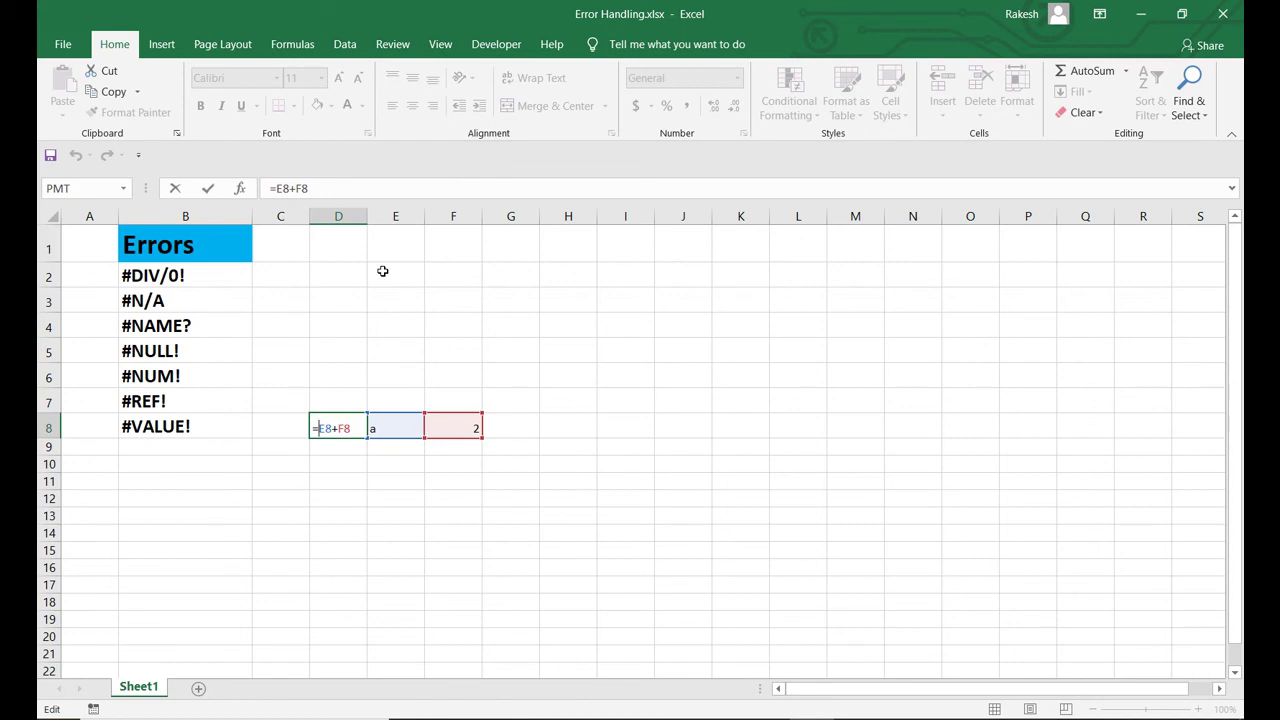
type("if")
key("Down")
key("Tab")
key("Right")
key("Right")
key("Right")
key("Right")
key("Right")
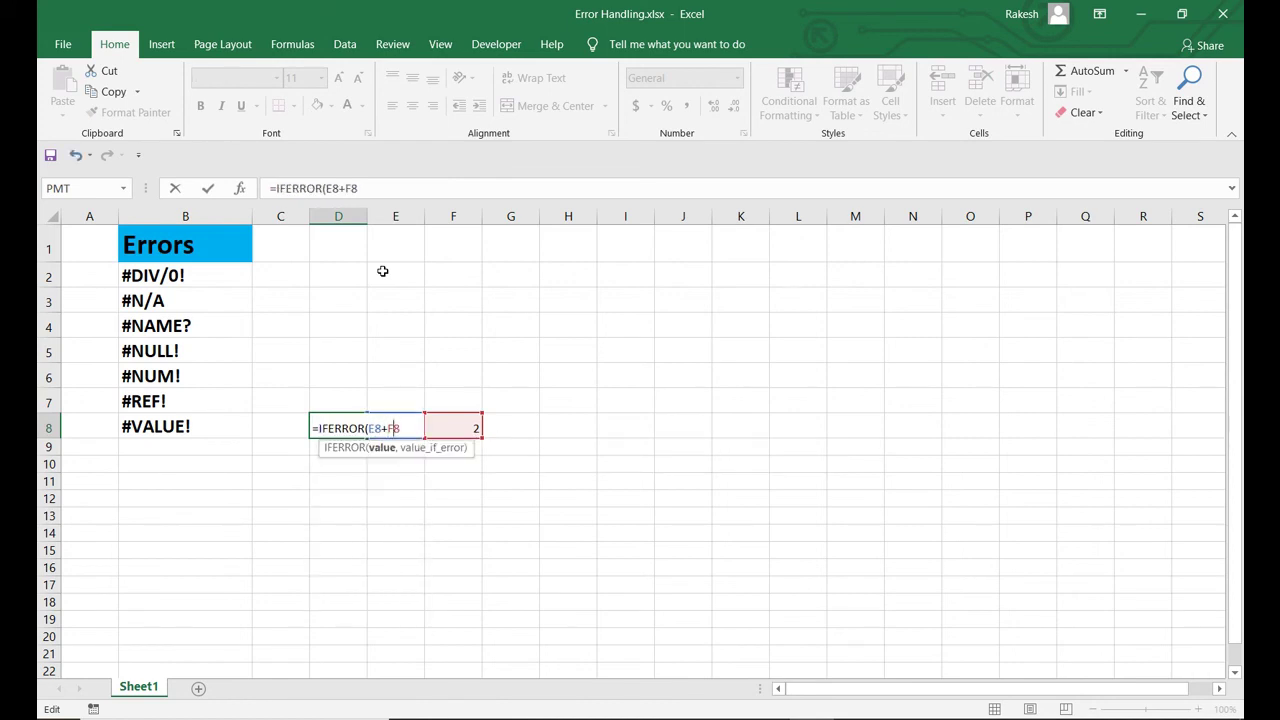
type(",\"\"")
key("Return")
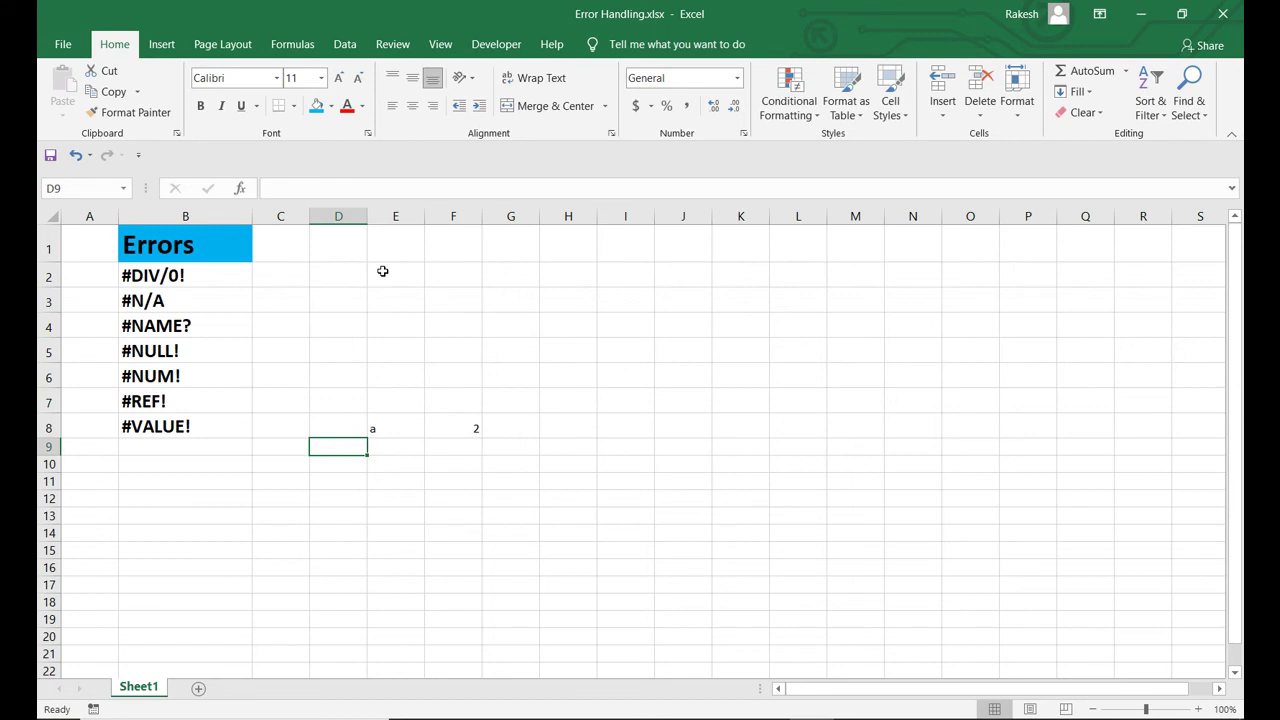
- Review the error-handling formulas in column D from D8 up to D2, ending on the IFNA formula in D3
key("Up")
key("Up")
key("Up")
key("Up")
key("Up")
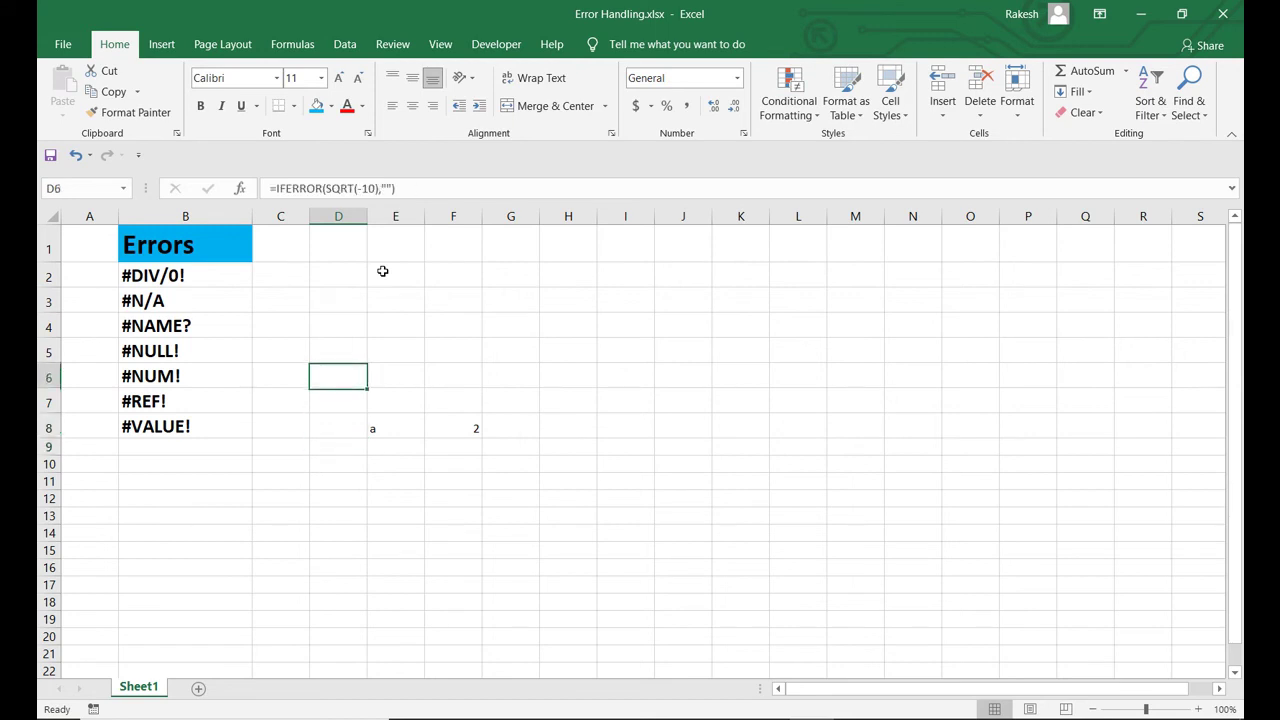
key("Up")
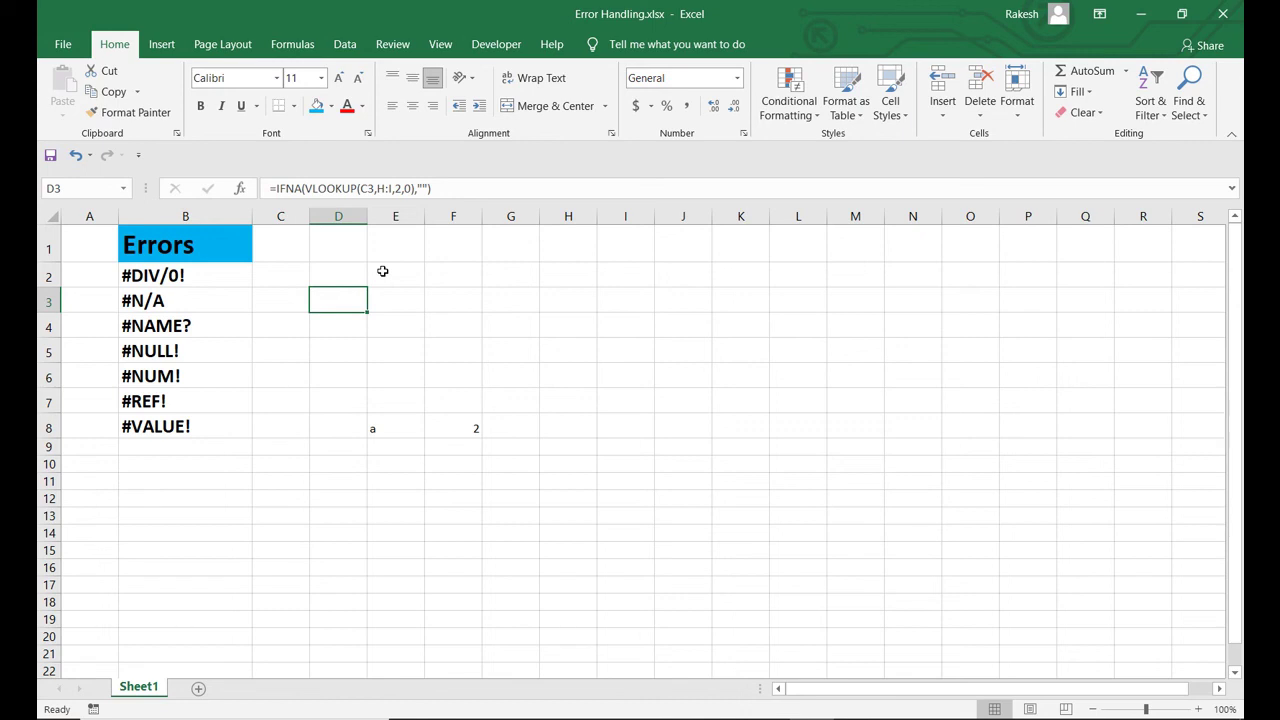
key("Up")
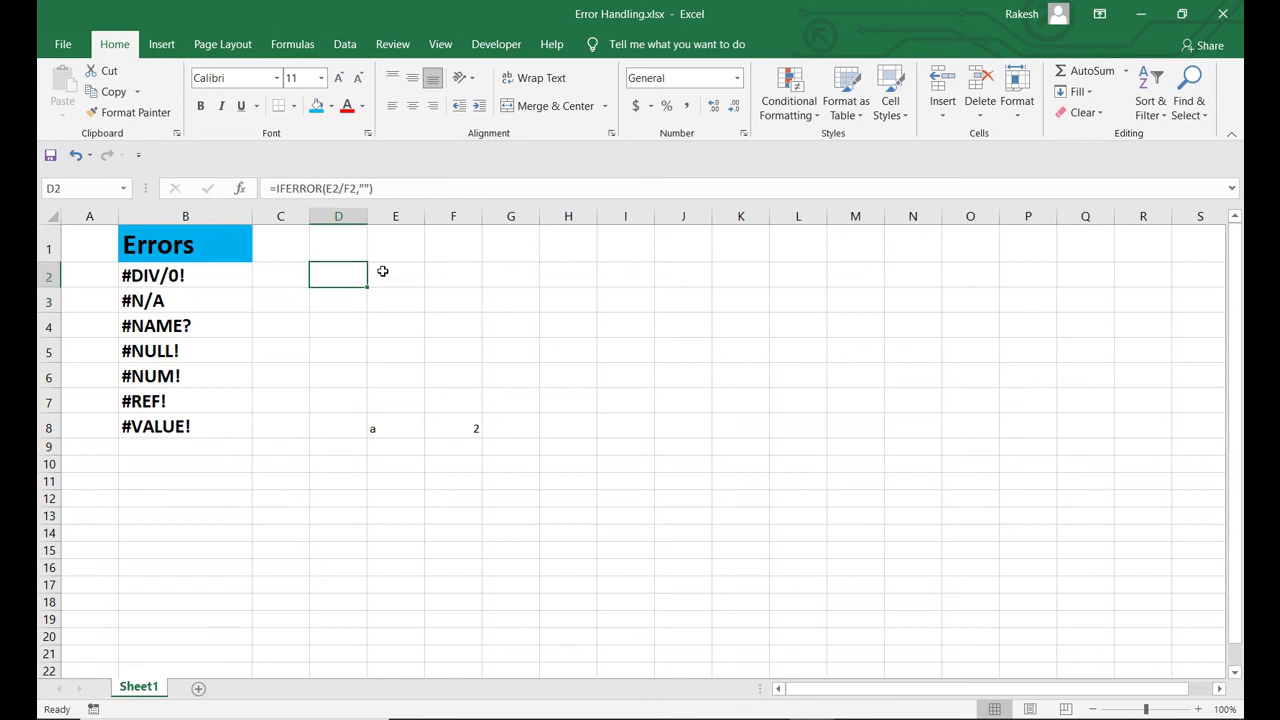
key("Down")
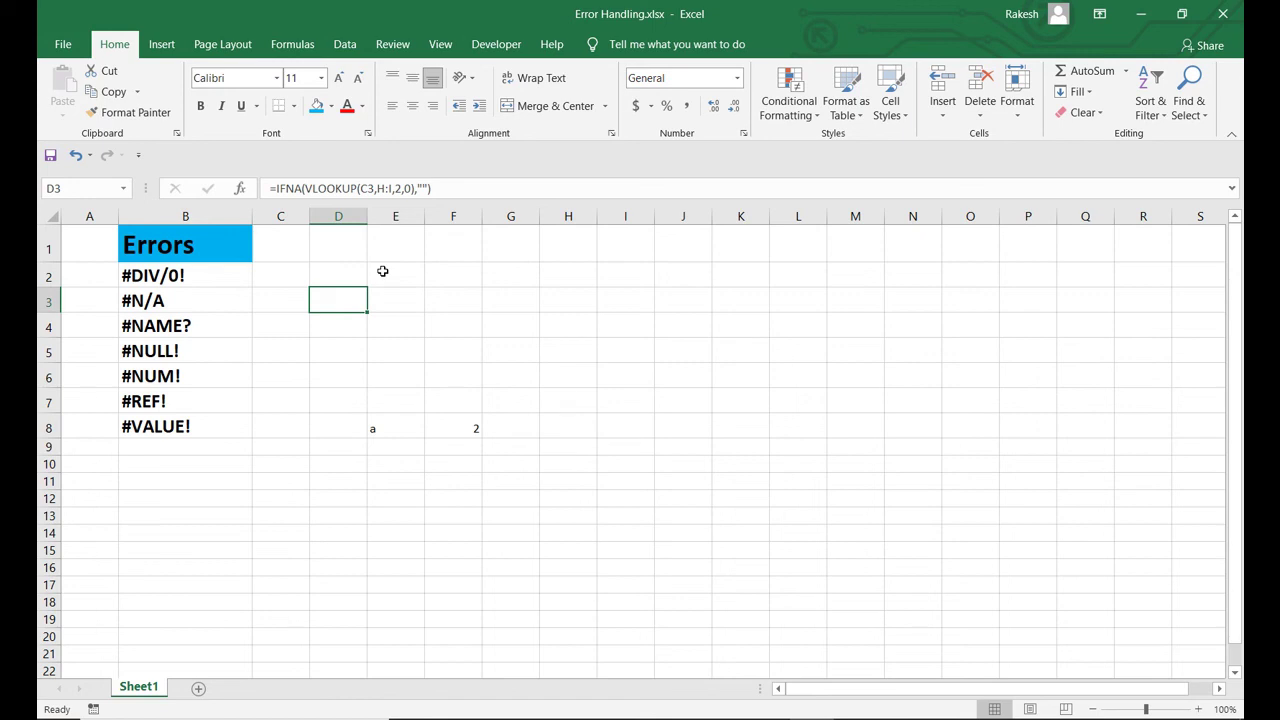